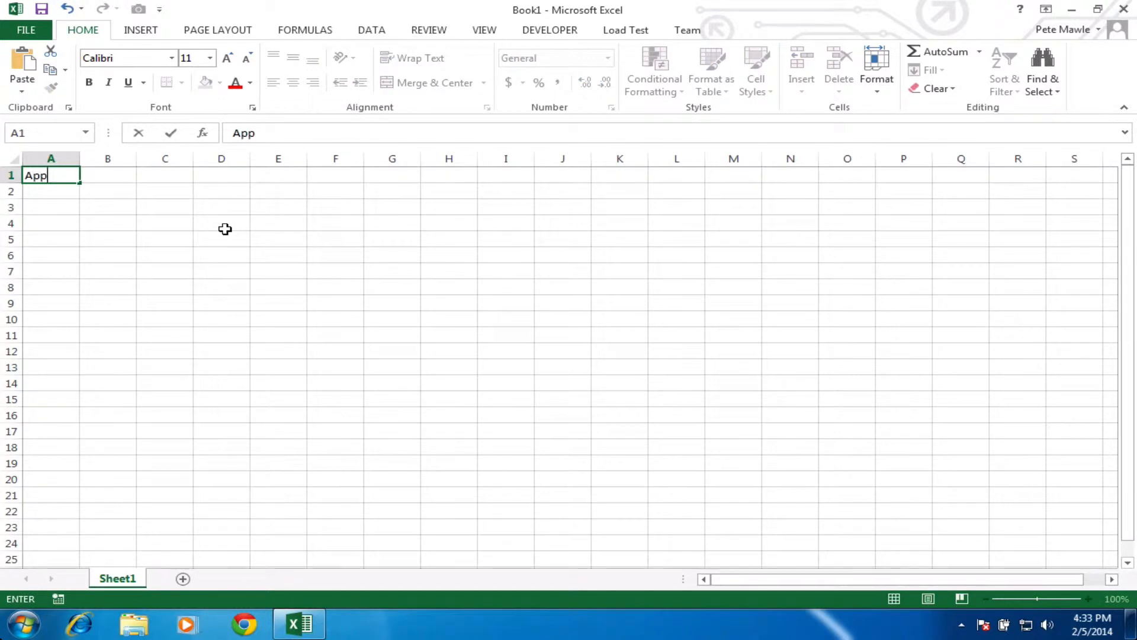
Step: Enter Banana and Kiwi in A2 and A3 below Apple
key(Return)
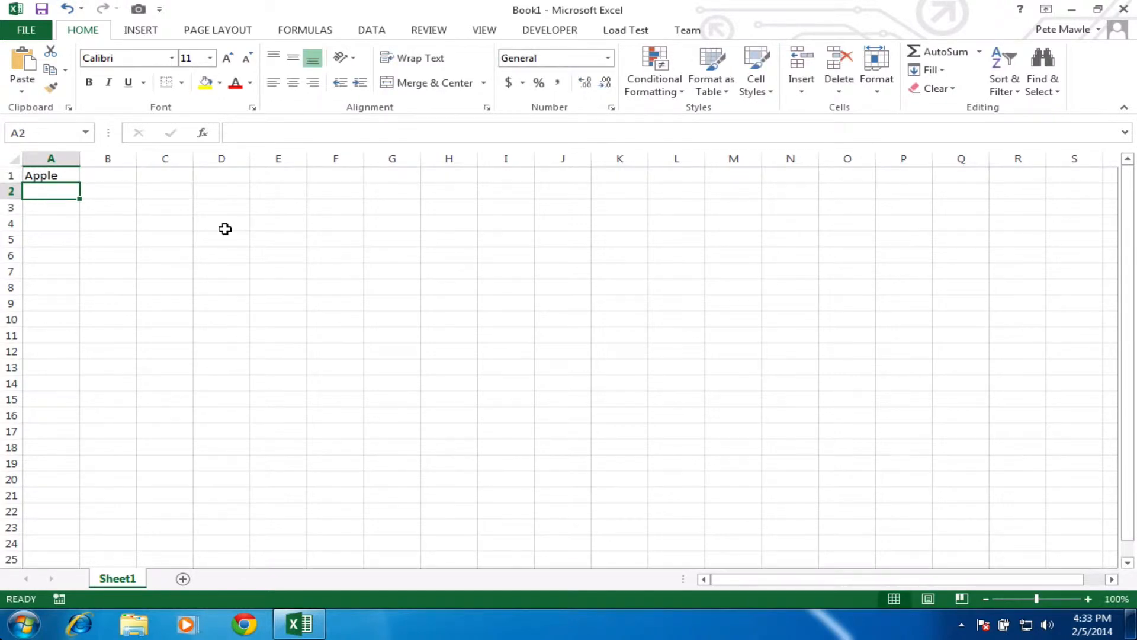
text(Bana)
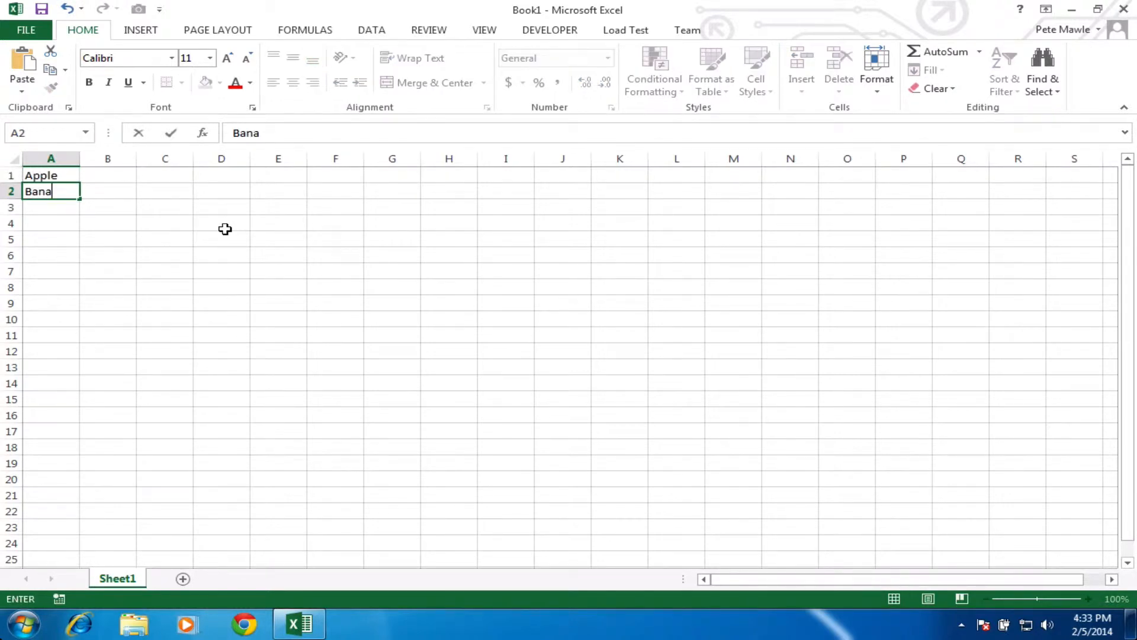
text(na)
key(Return)
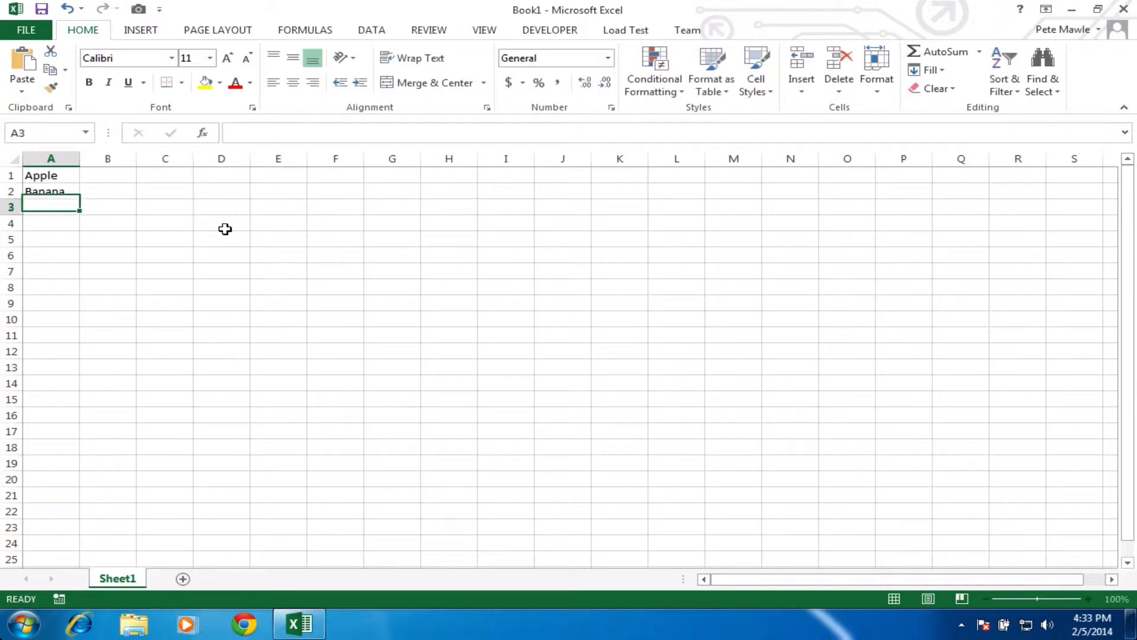
text(Kiwi)
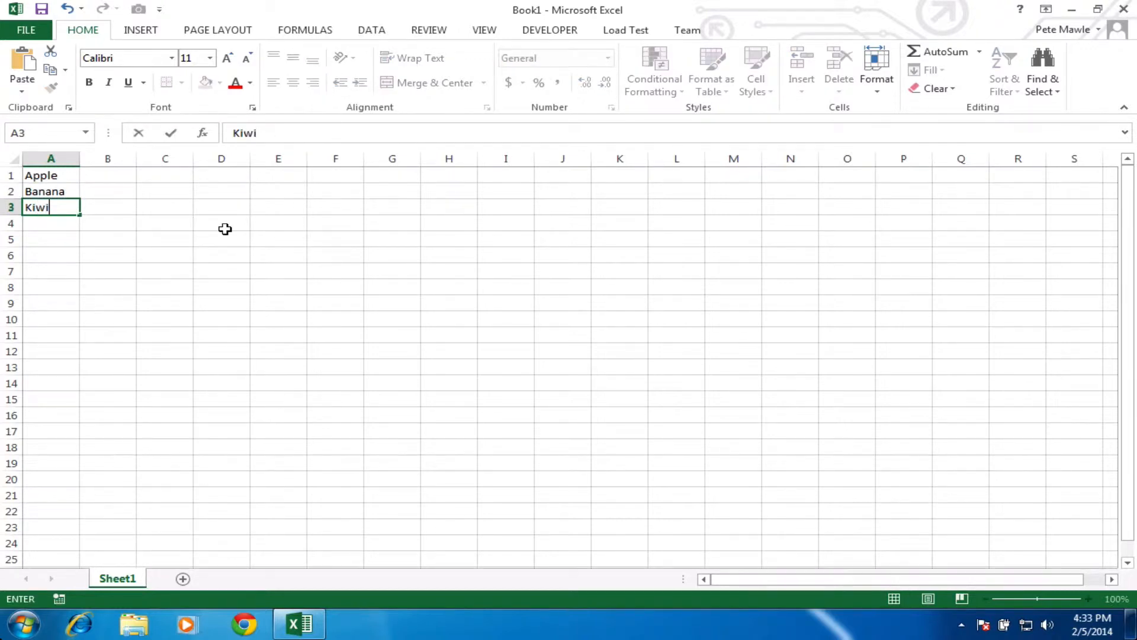
key(Return)
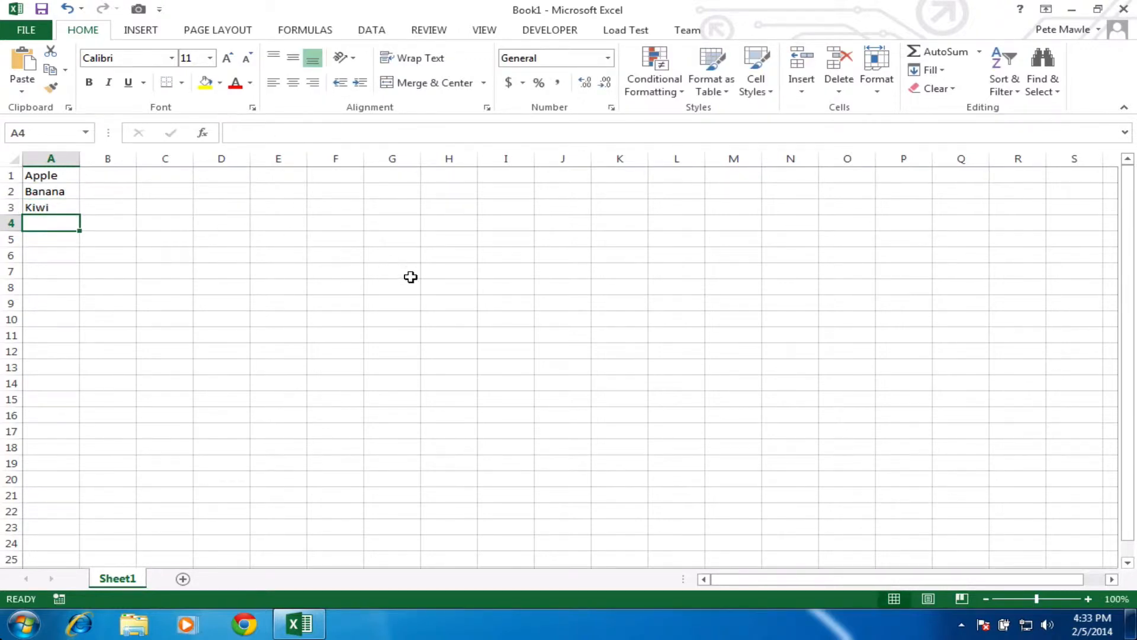
Step: Apply All Borders to cells F3:F6
click(353, 233)
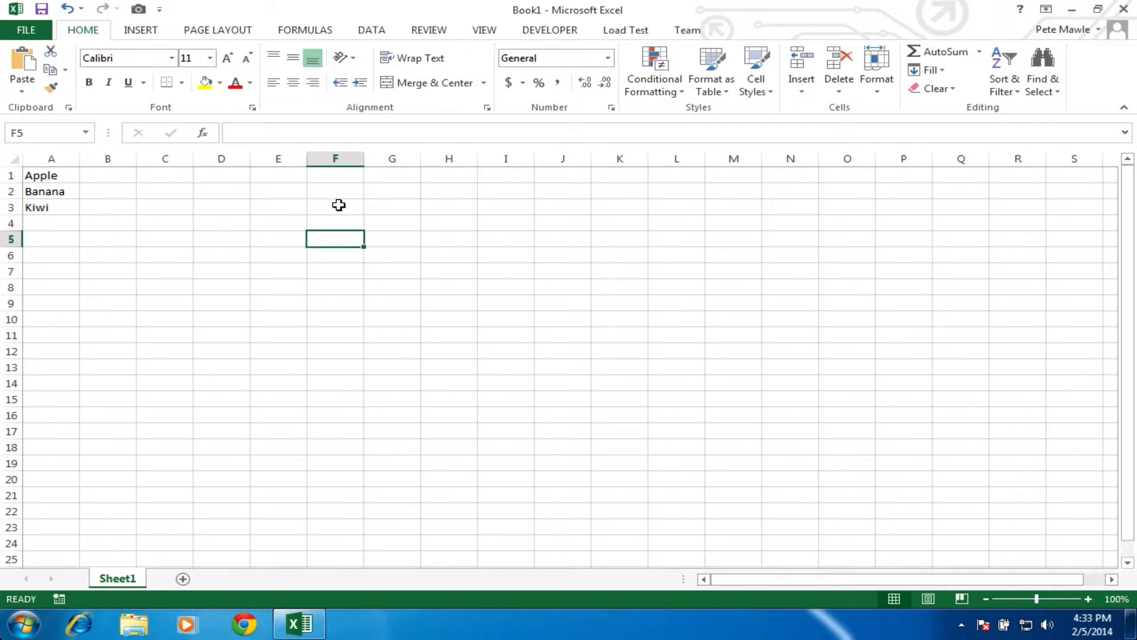
drag(339, 205, 336, 254)
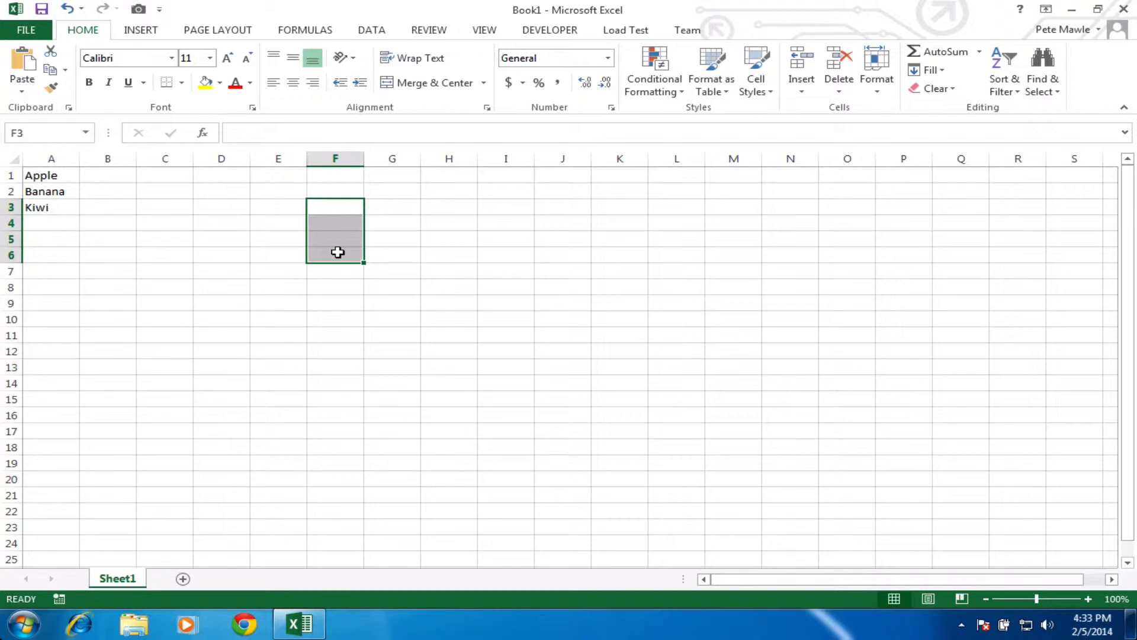
click(182, 82)
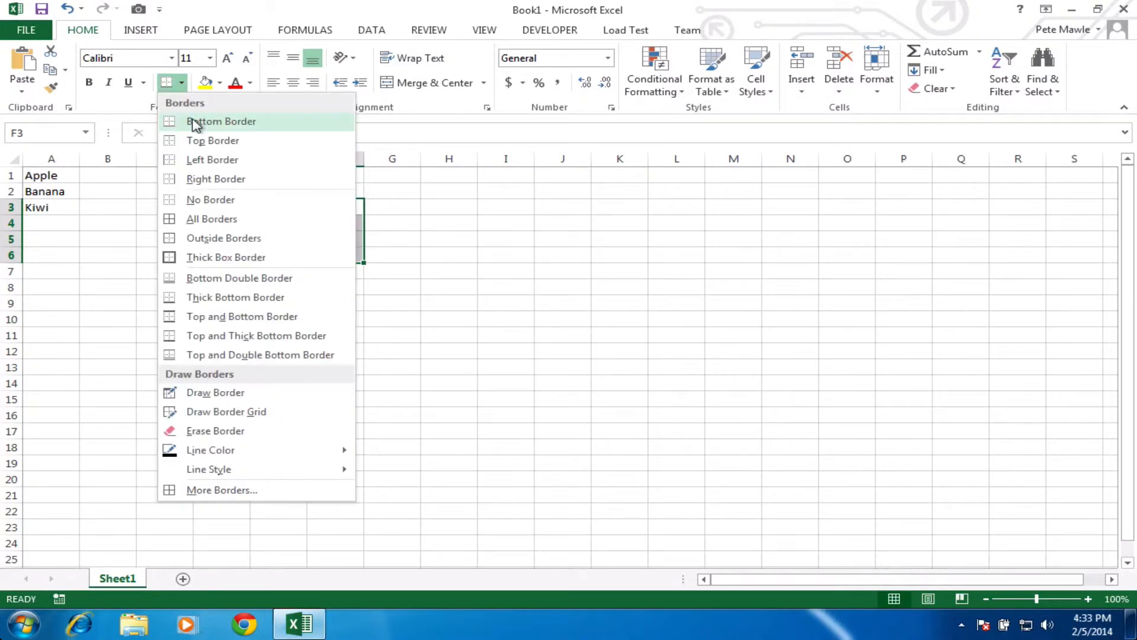
click(197, 219)
click(421, 259)
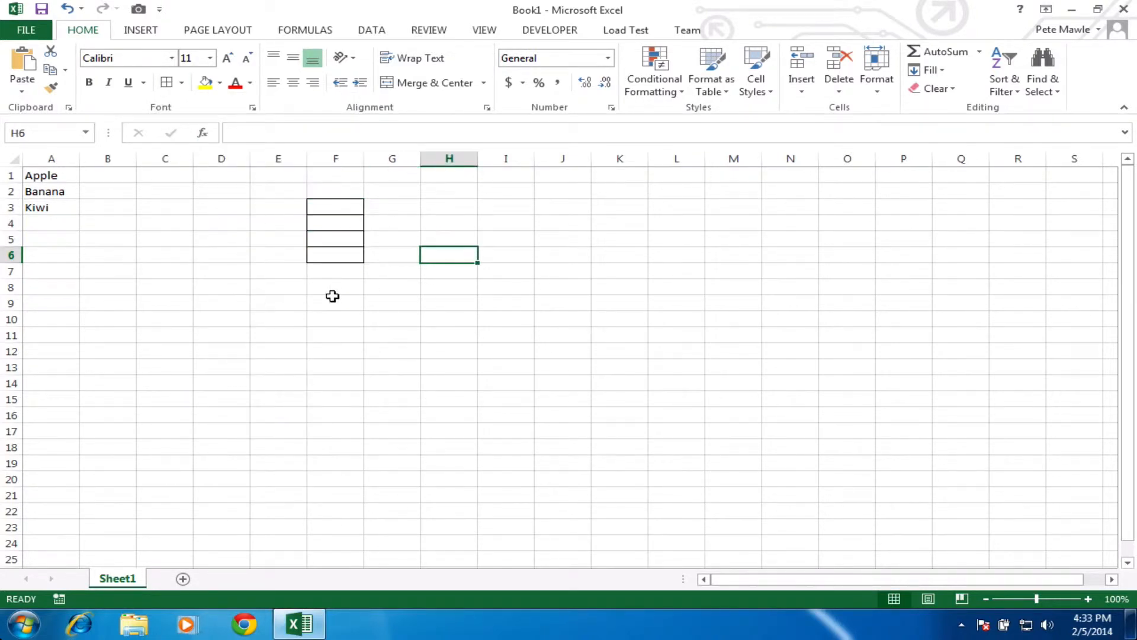
drag(343, 208, 338, 253)
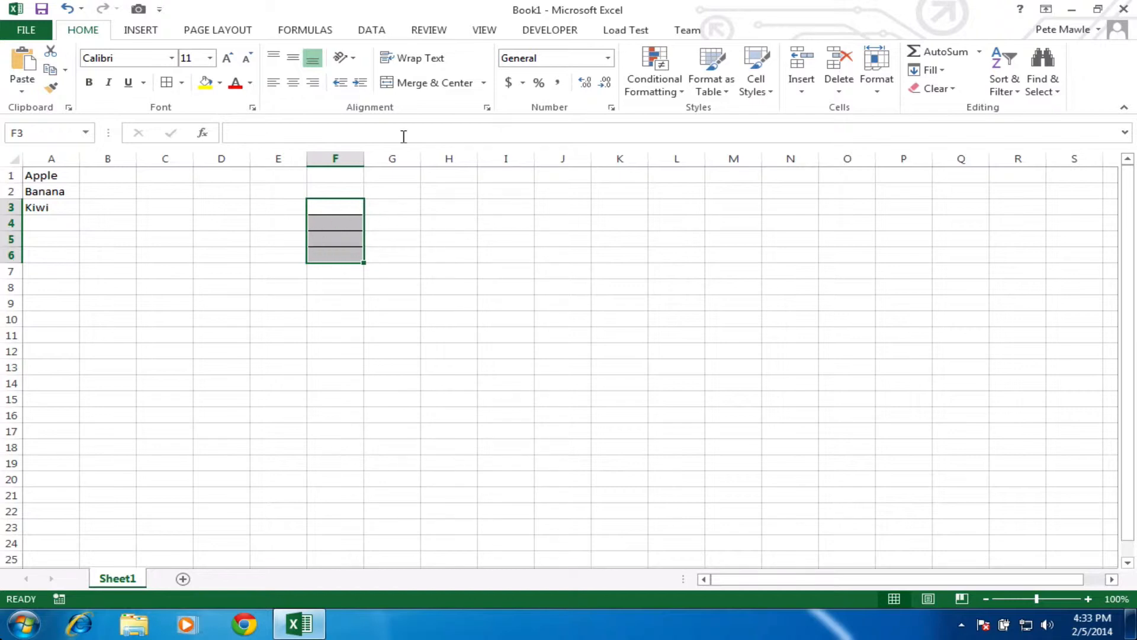
Step: Make F3:F6 a List validation dropdown sourced from $A$1:$A$3
click(371, 29)
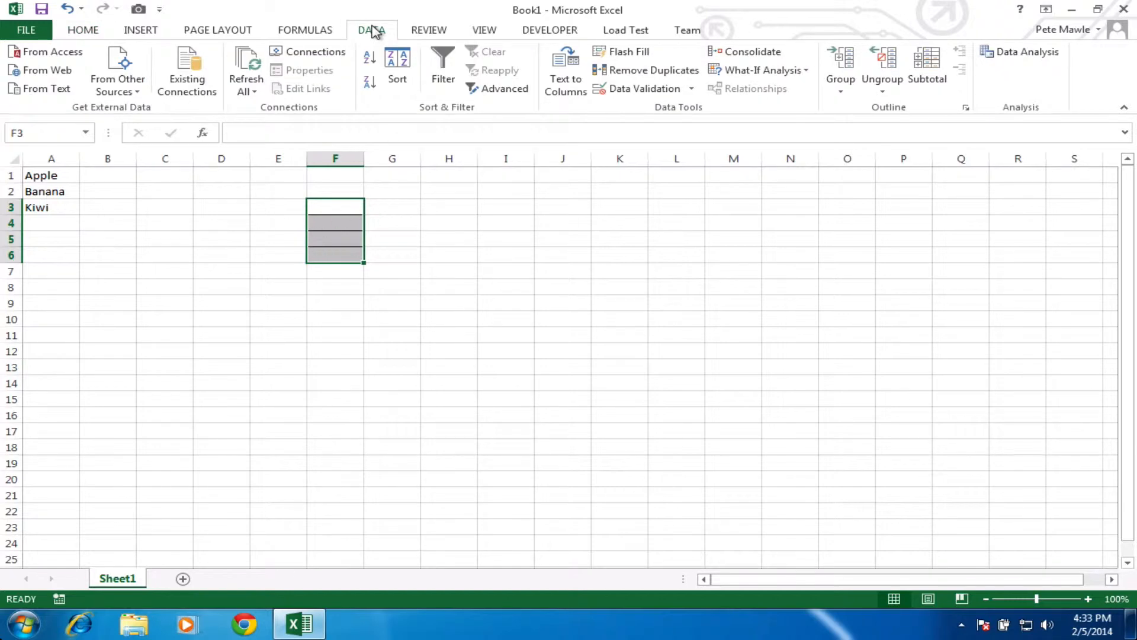
click(690, 89)
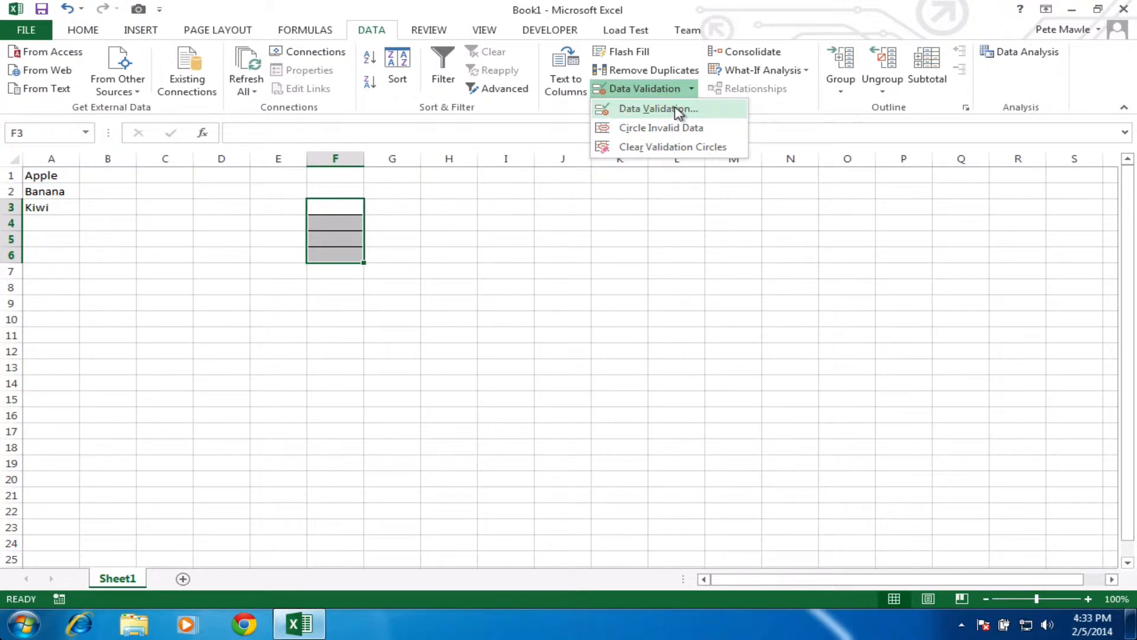
click(678, 112)
click(797, 226)
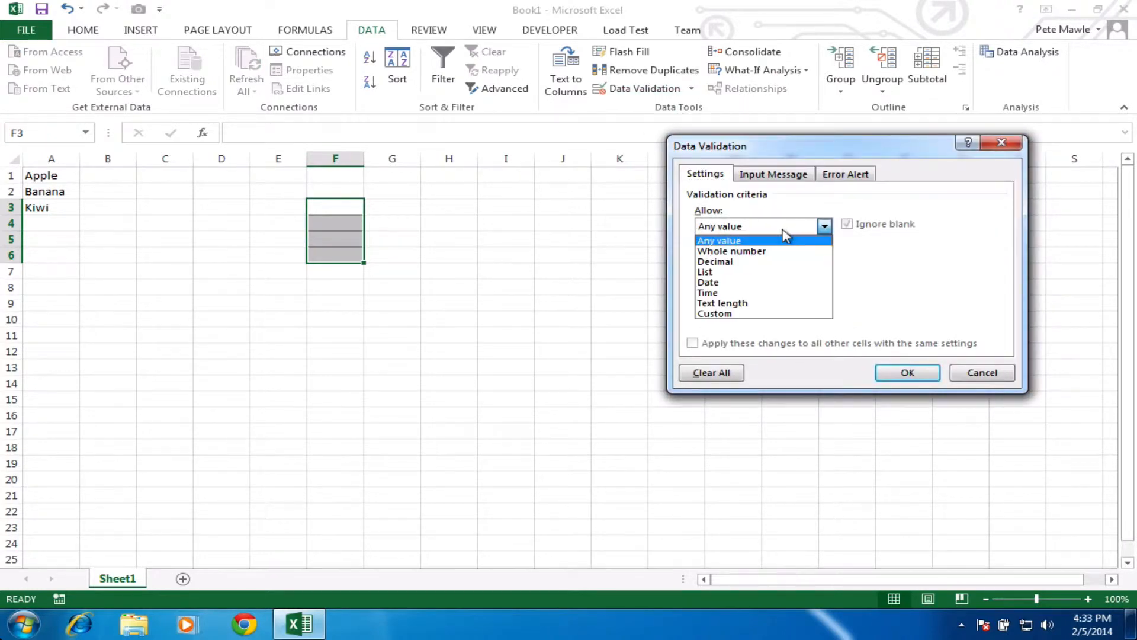
click(742, 272)
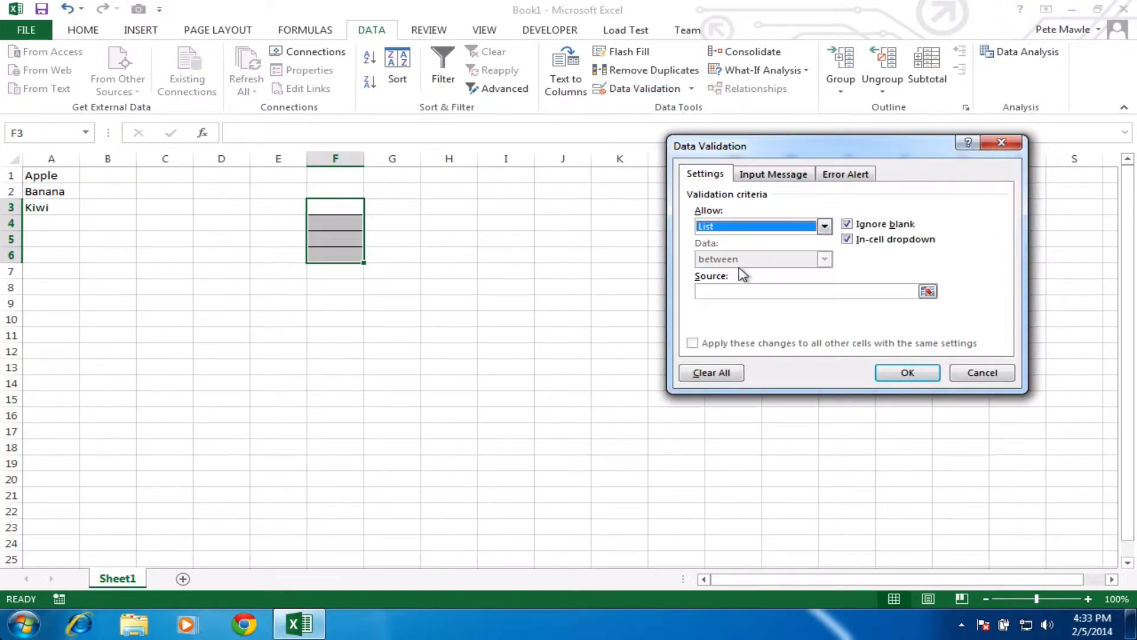
click(927, 292)
drag(64, 177, 34, 206)
click(1011, 166)
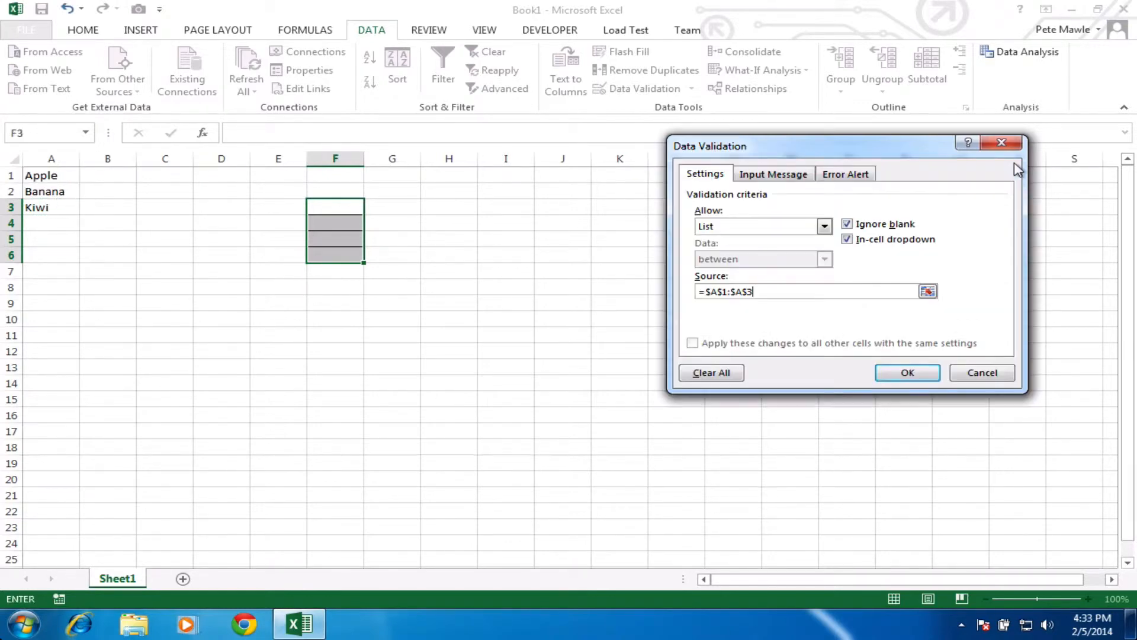
click(899, 373)
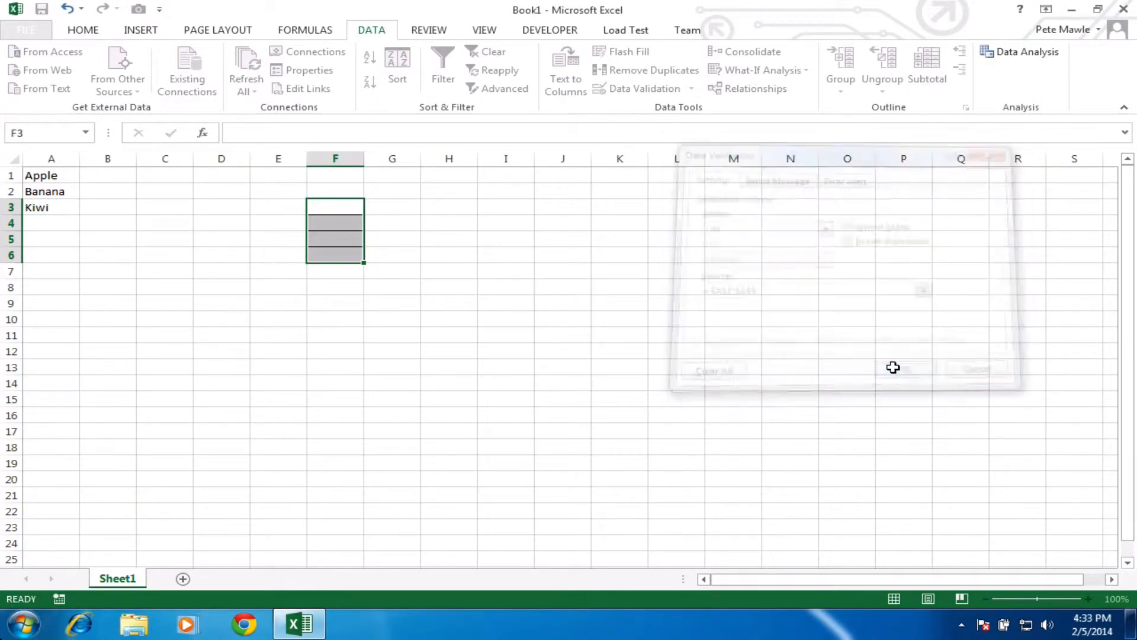
Step: Choose Apple in F3 and Banana in F4 from their dropdowns
click(413, 242)
click(343, 207)
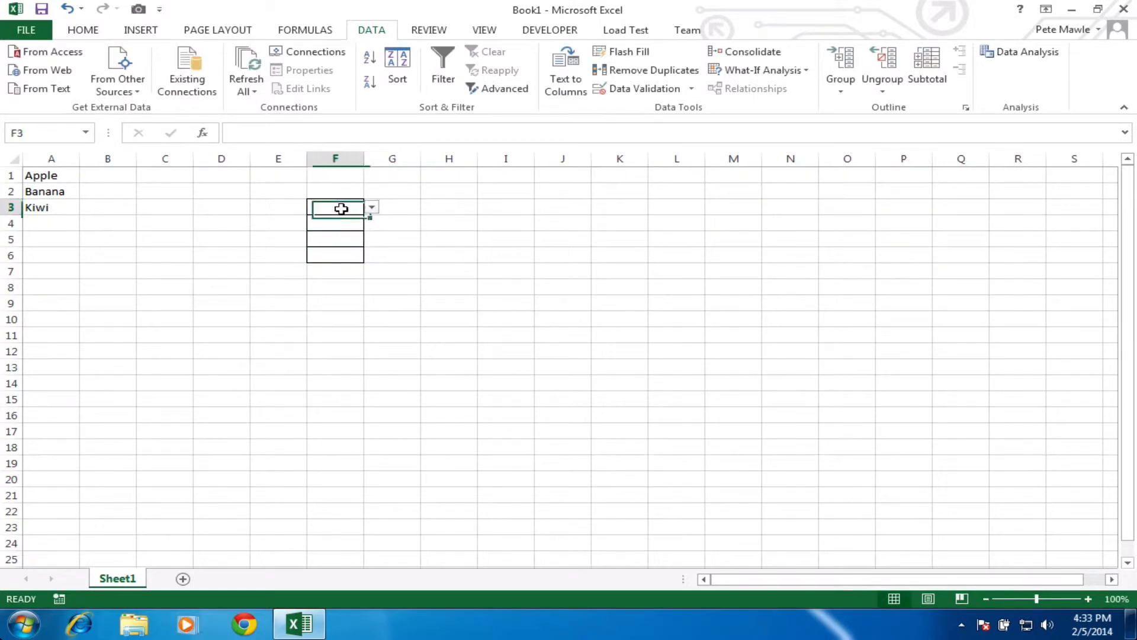
click(371, 207)
key(Escape)
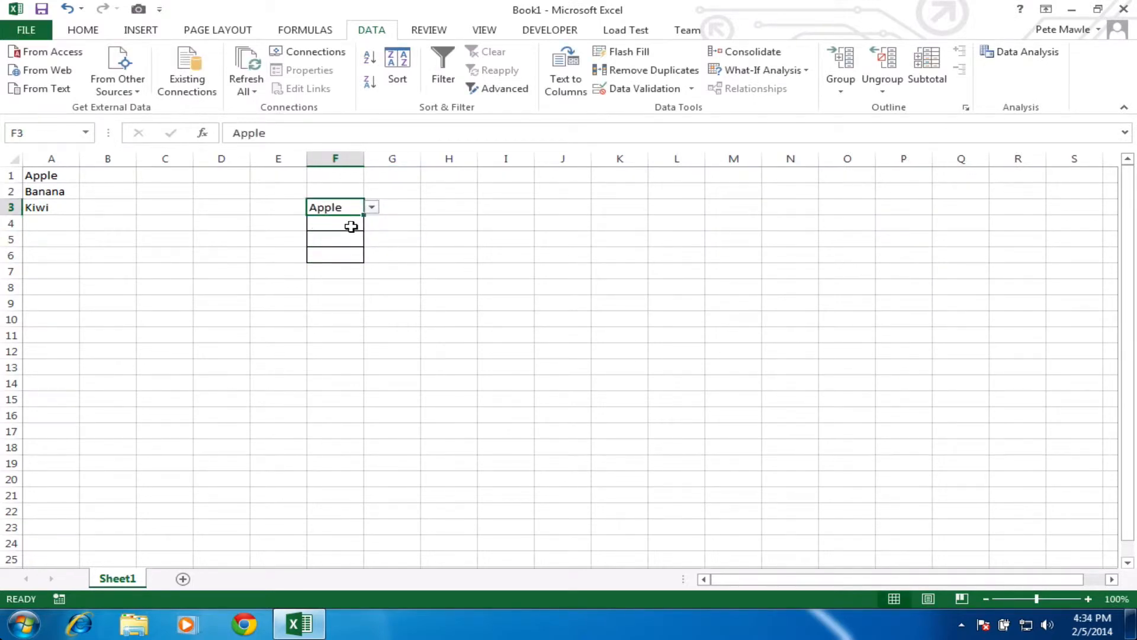
click(353, 226)
click(372, 223)
click(353, 247)
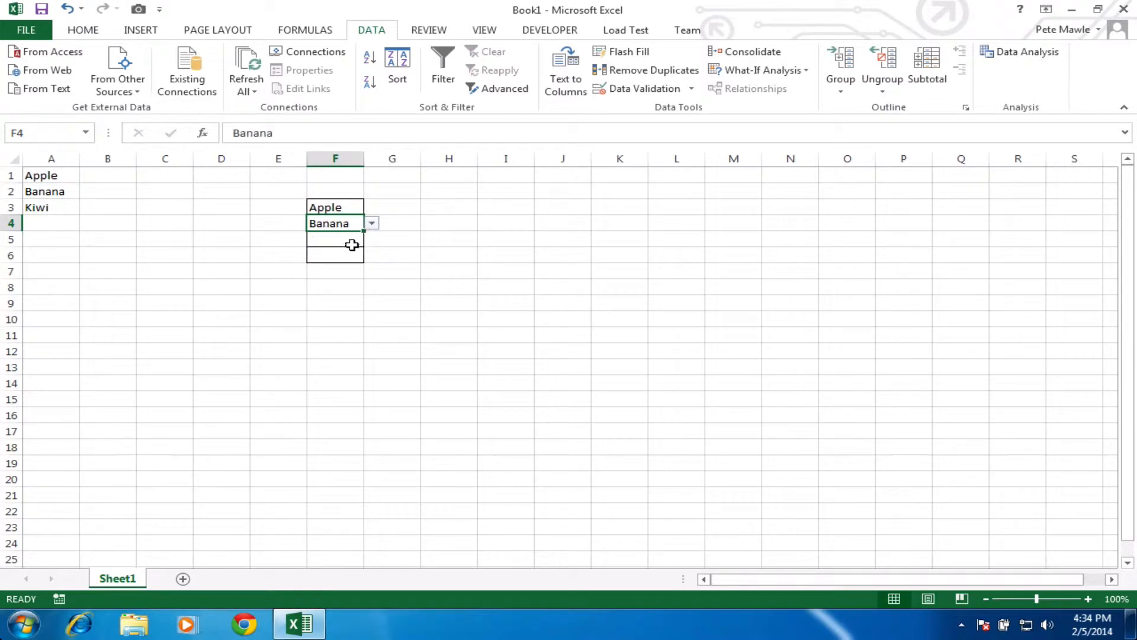
Step: Choose Kiwi in both F5 and F6 from their dropdowns
click(355, 240)
click(372, 239)
click(357, 275)
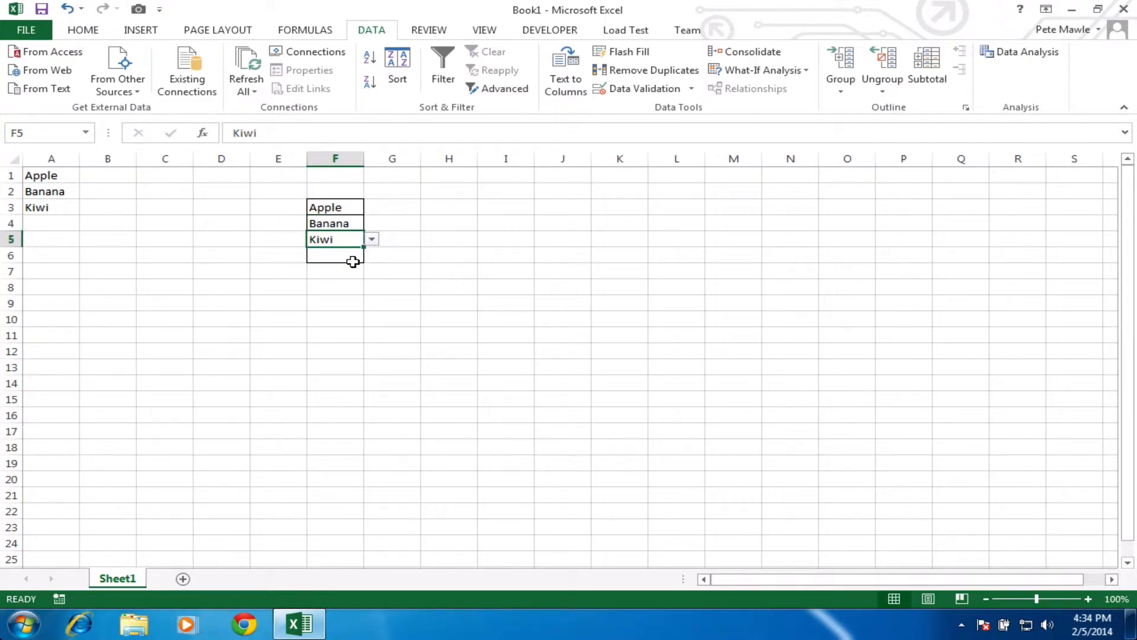
click(355, 255)
click(371, 255)
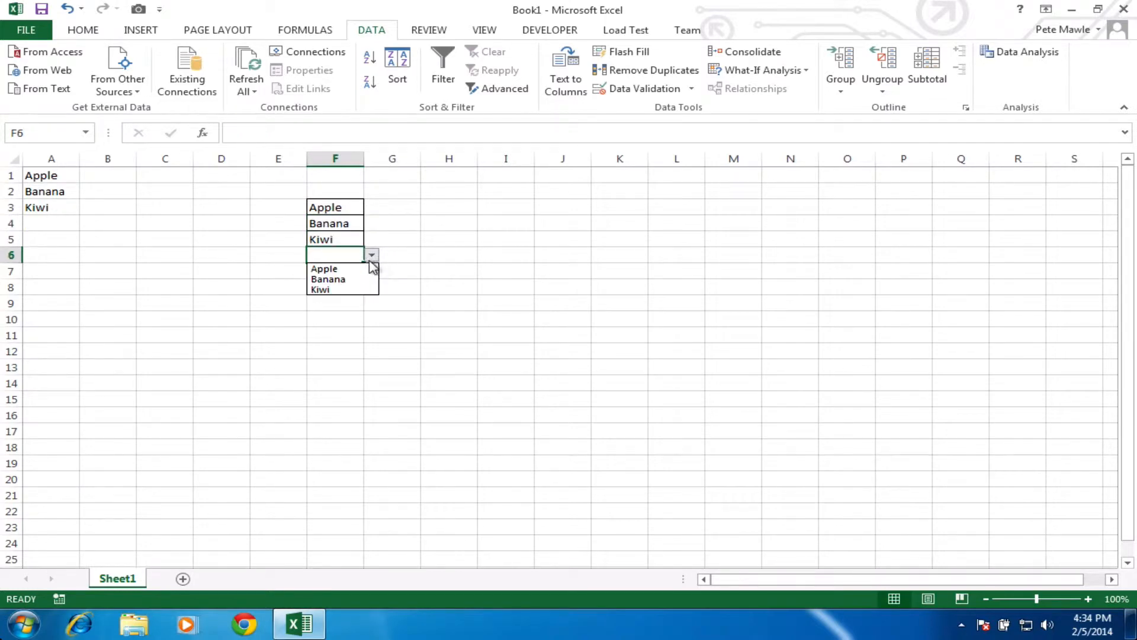
click(359, 289)
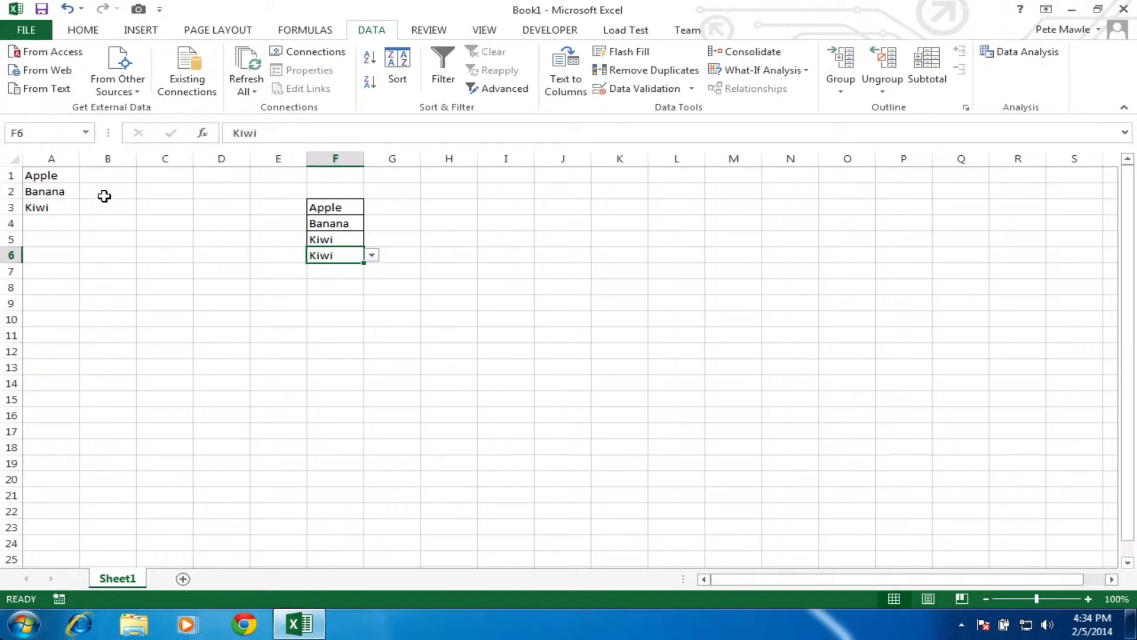
click(70, 225)
Step: Add Pear in A4 and check whether F3's dropdown offers it
text(Pear)
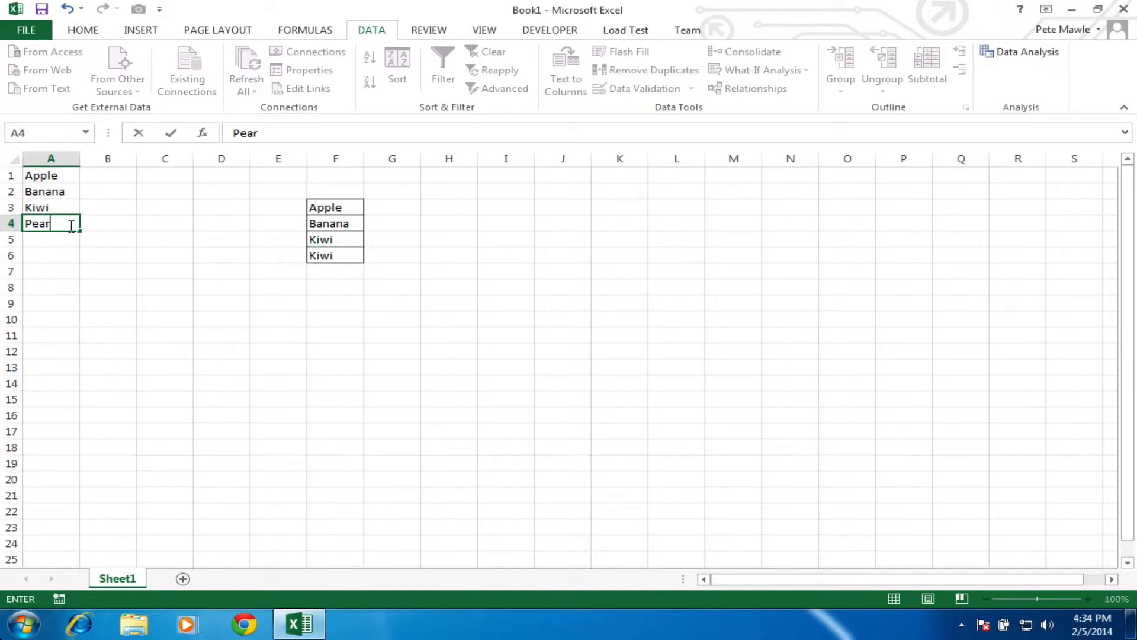
key(Return)
click(340, 211)
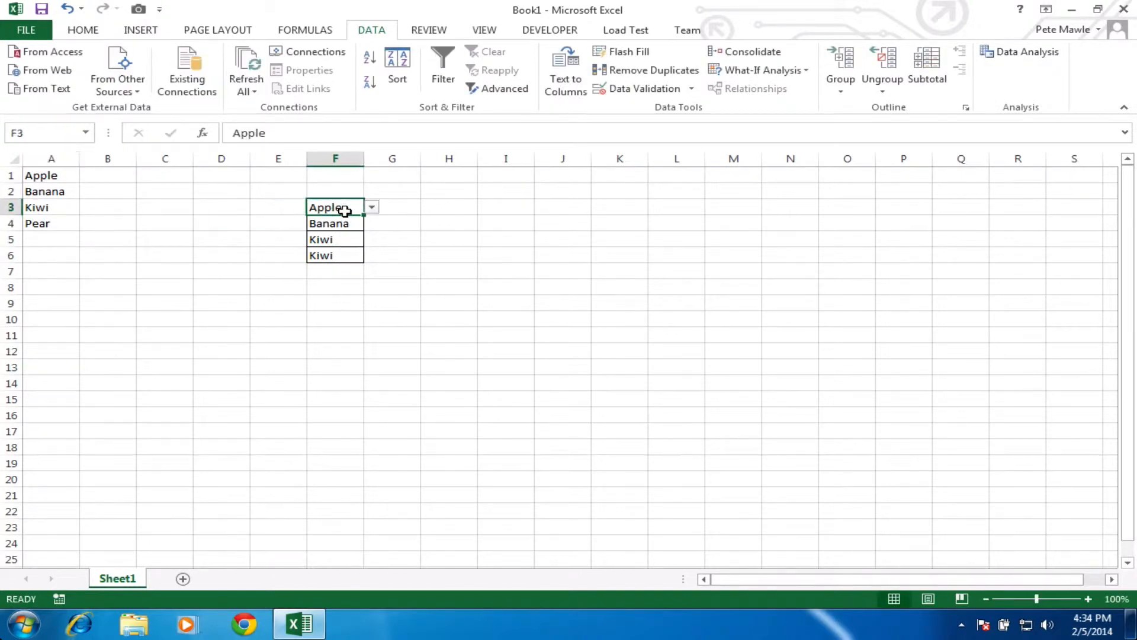
click(369, 210)
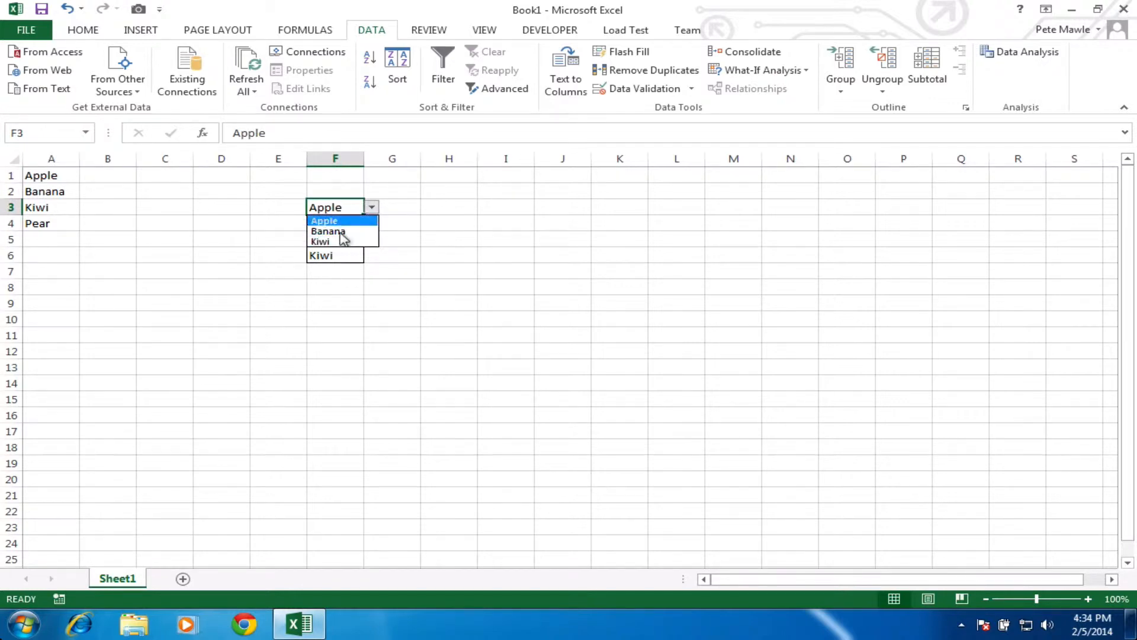
click(374, 213)
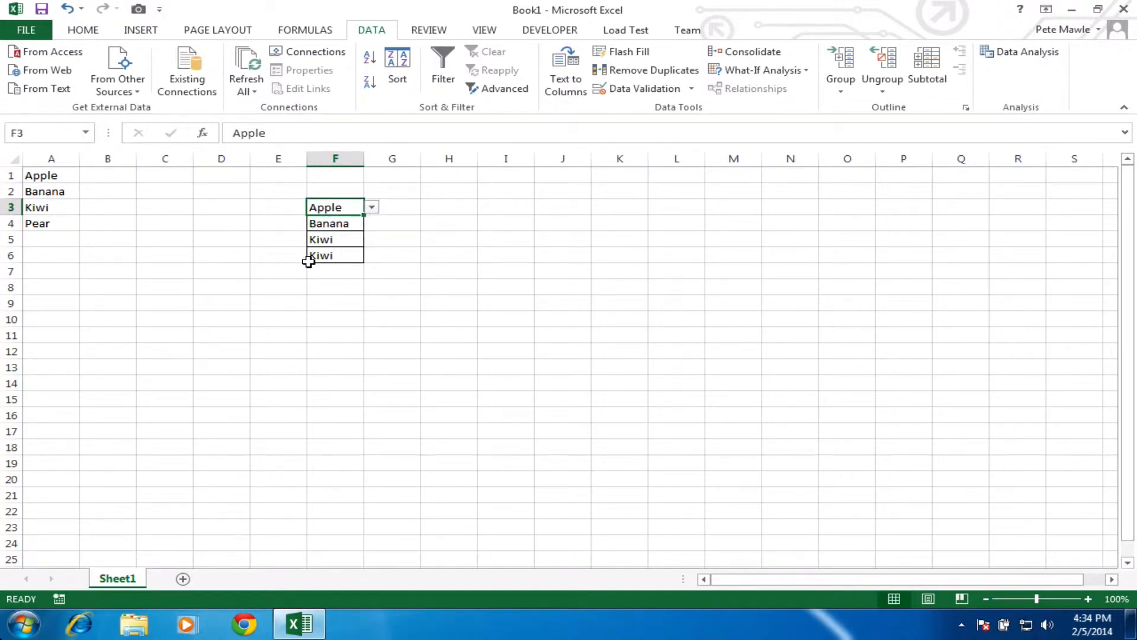
click(507, 320)
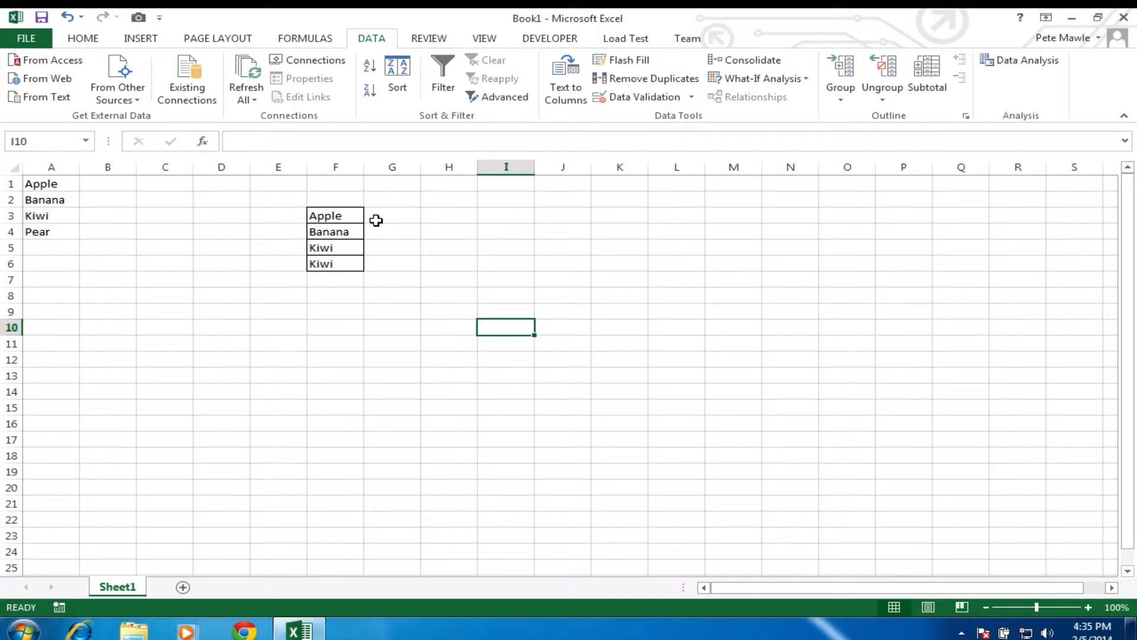
Step: Extend the F3:F6 validation list source to $A$1:$A$4
click(341, 208)
drag(340, 215, 336, 265)
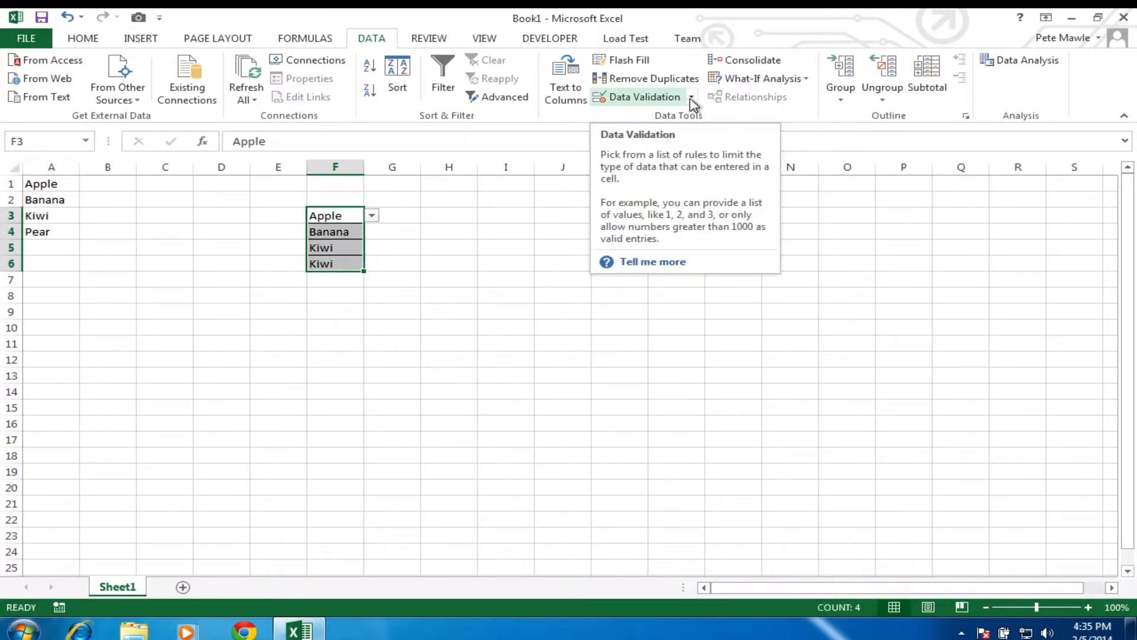
click(651, 98)
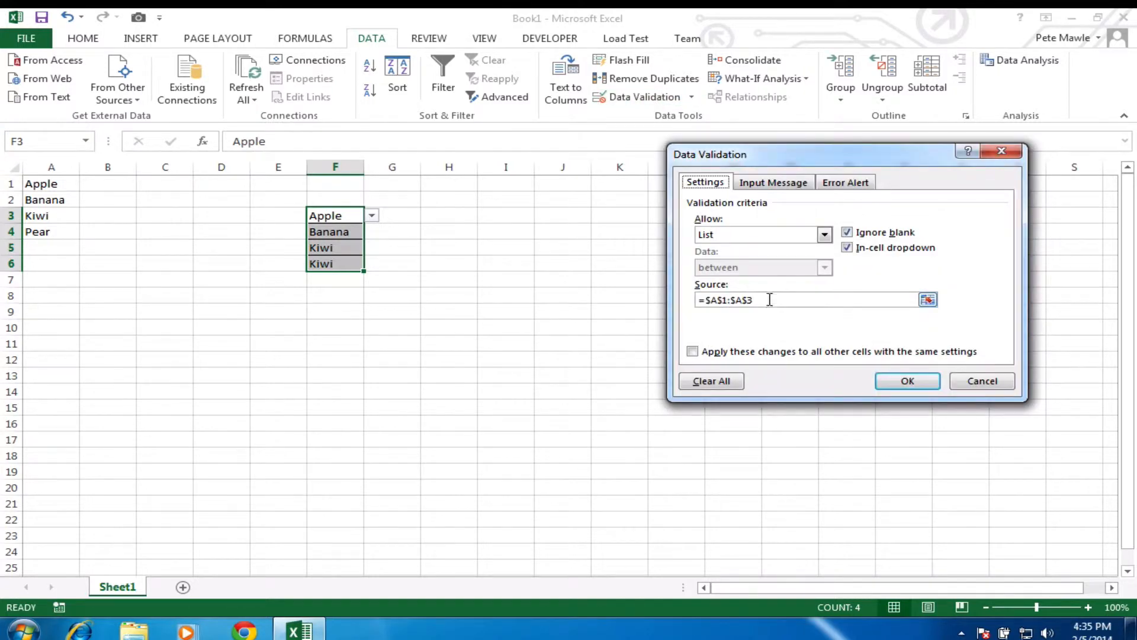
click(770, 300)
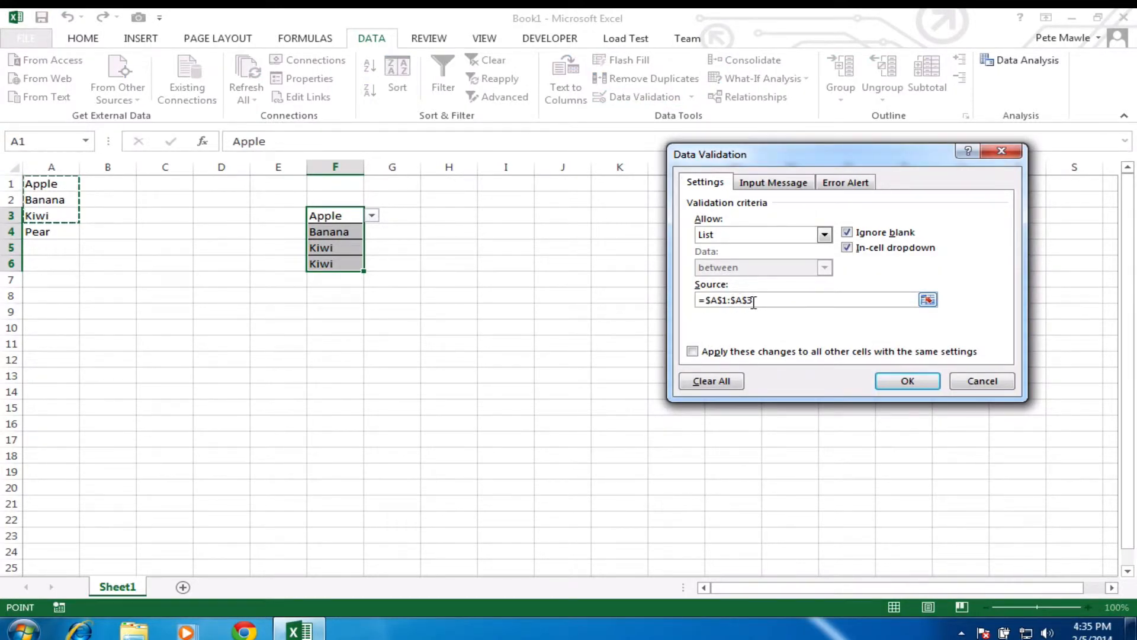
key(BackSpace)
text(4)
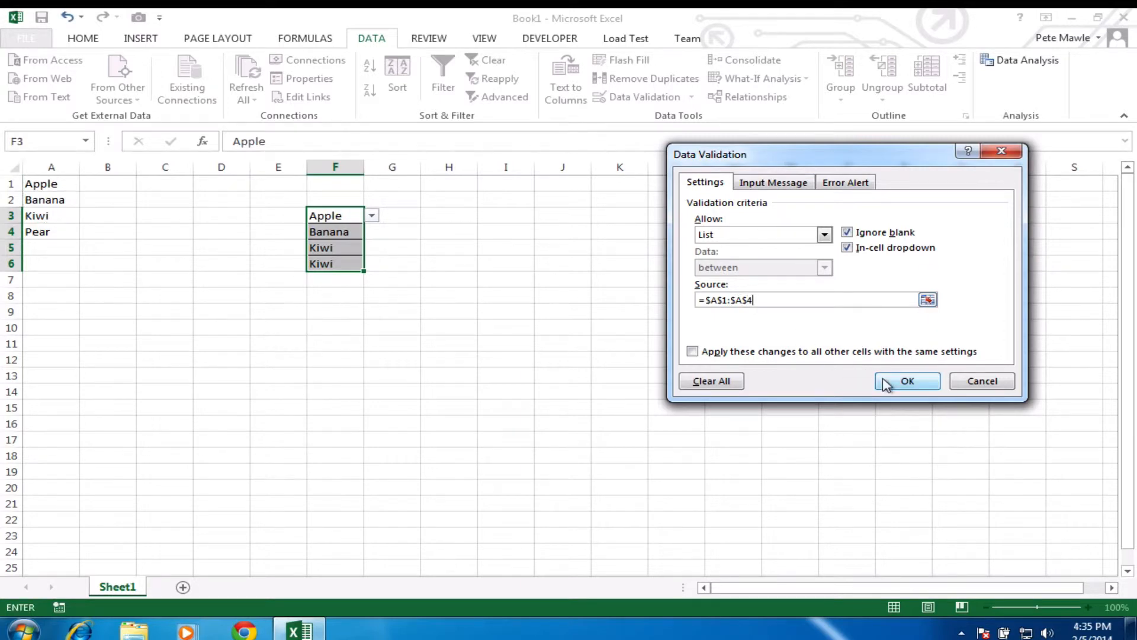
click(887, 382)
Step: Pick Pear in F3's dropdown, then reselect F3:F6
click(384, 314)
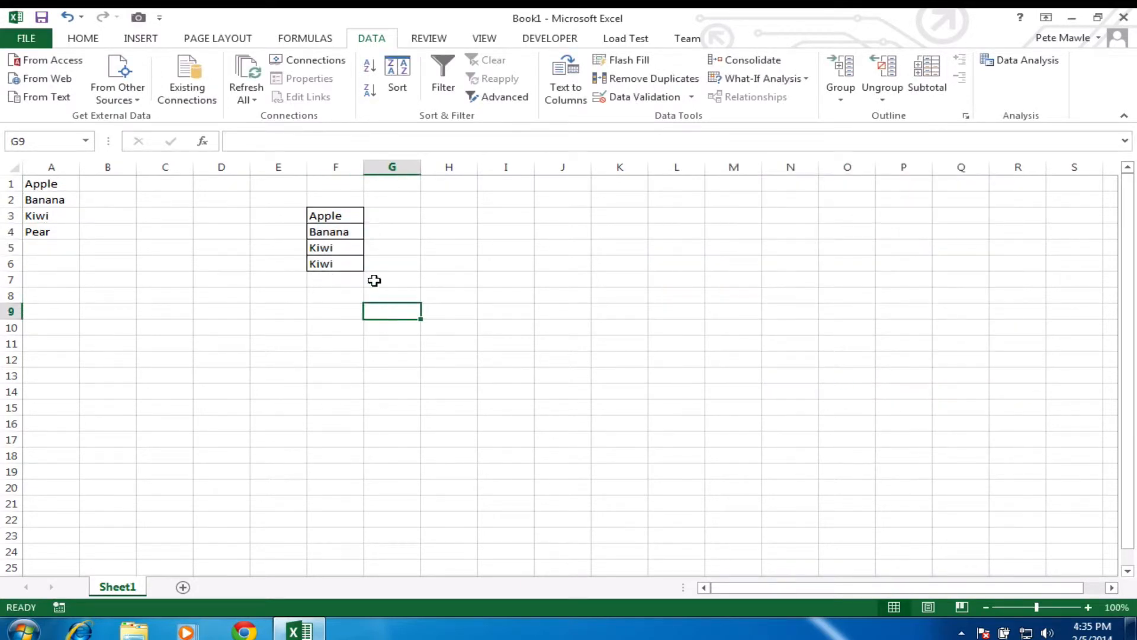
click(346, 216)
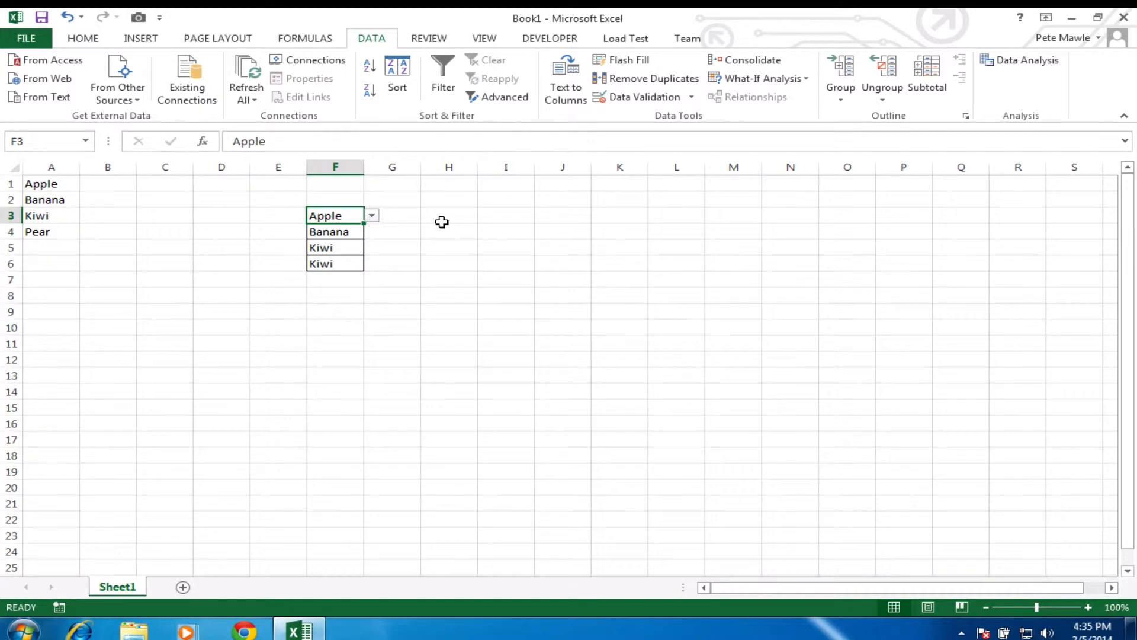
click(372, 215)
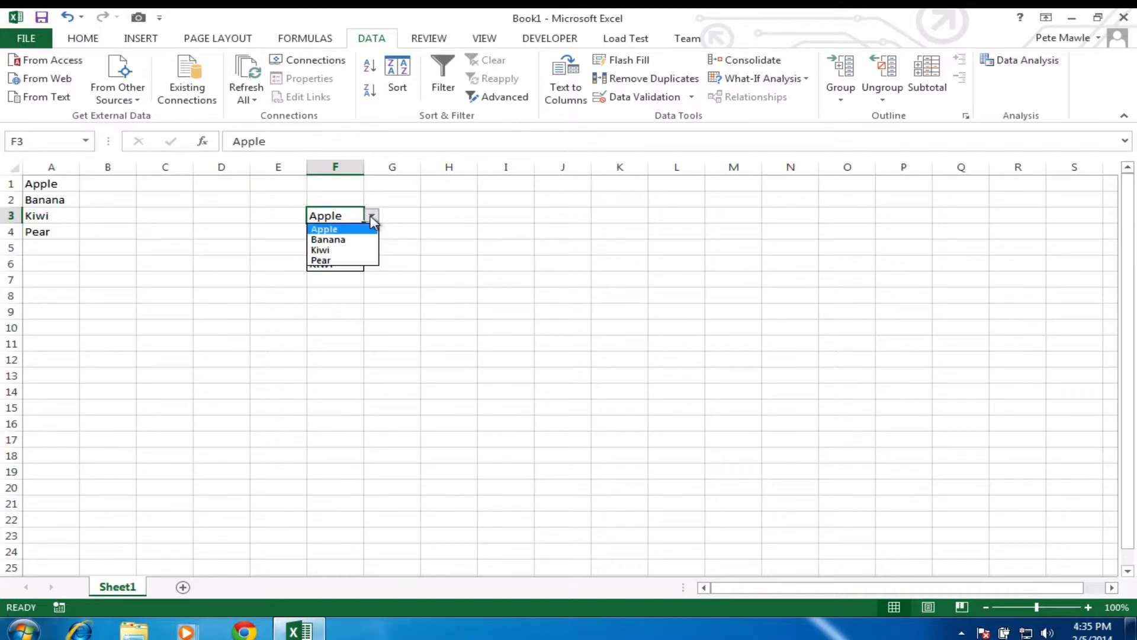
click(342, 261)
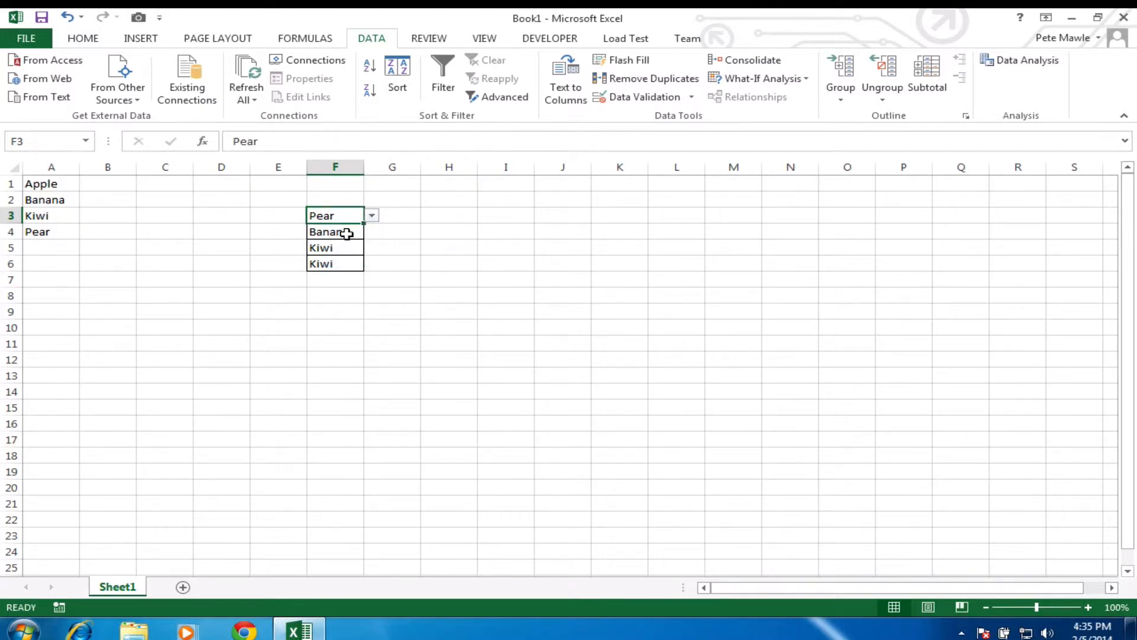
click(347, 233)
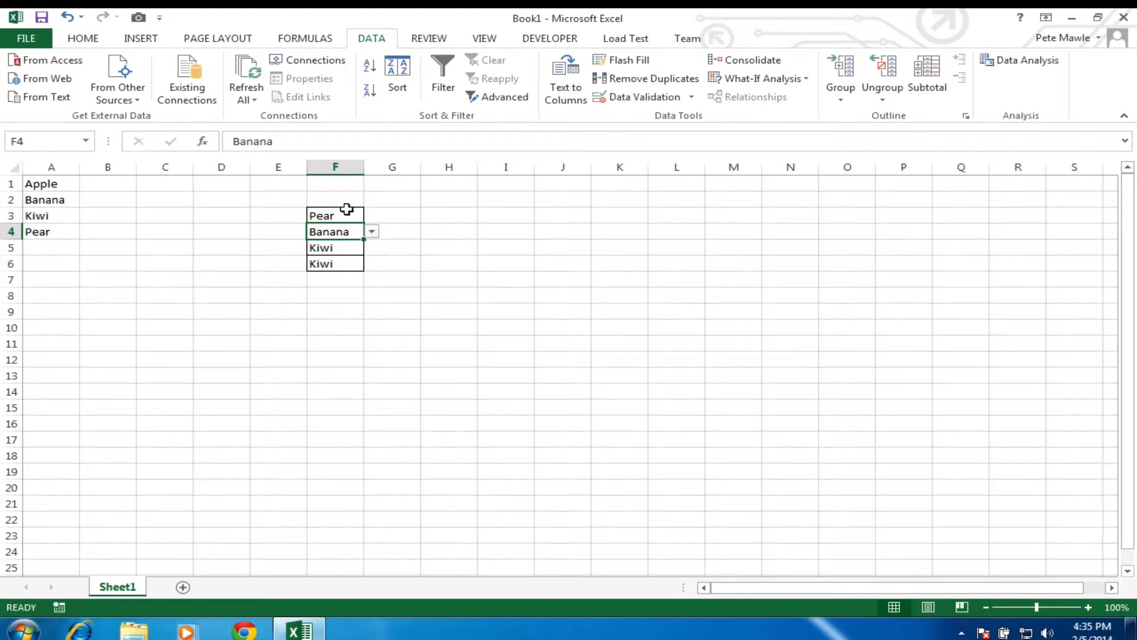
click(339, 216)
drag(339, 216, 340, 260)
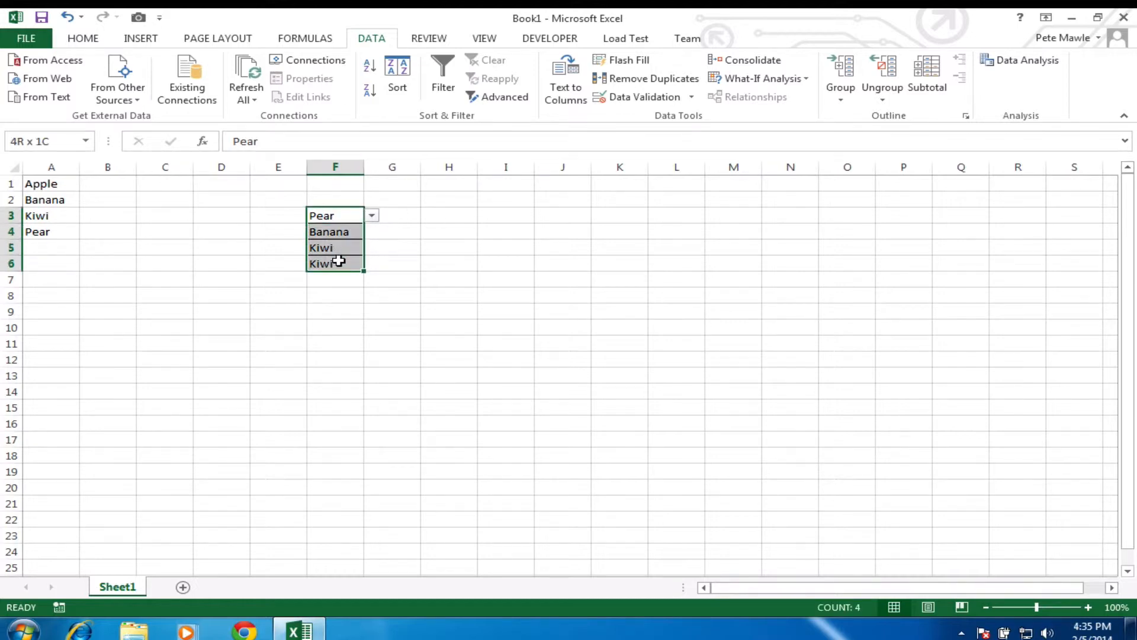
Step: Change the F3:F6 validation source to $A$1:$A$18
click(691, 99)
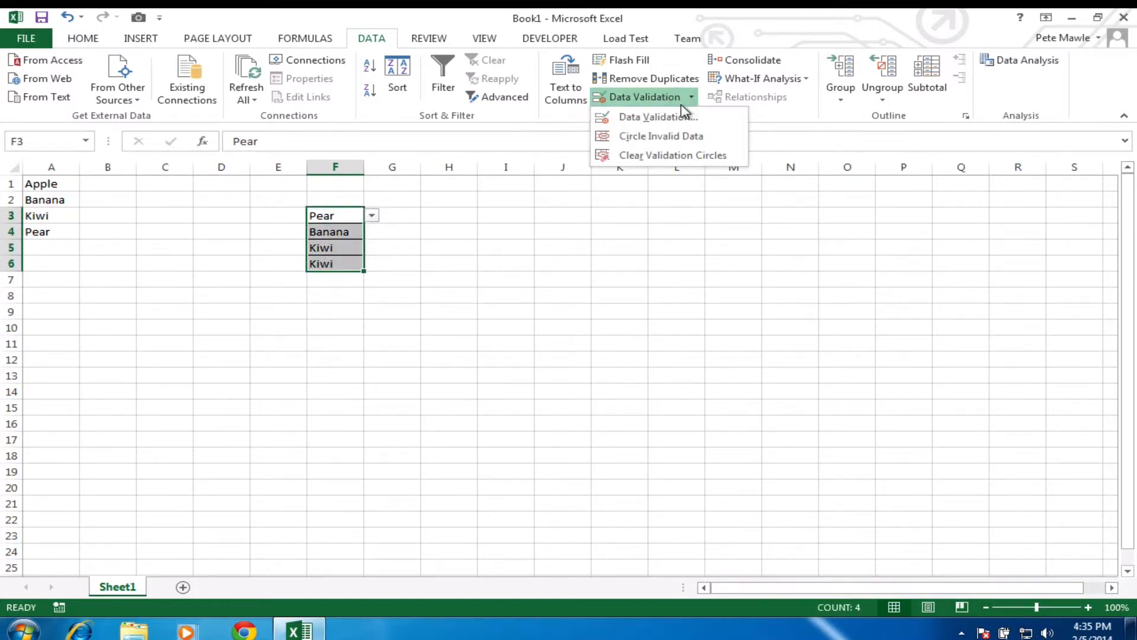
click(677, 118)
drag(815, 296, 589, 299)
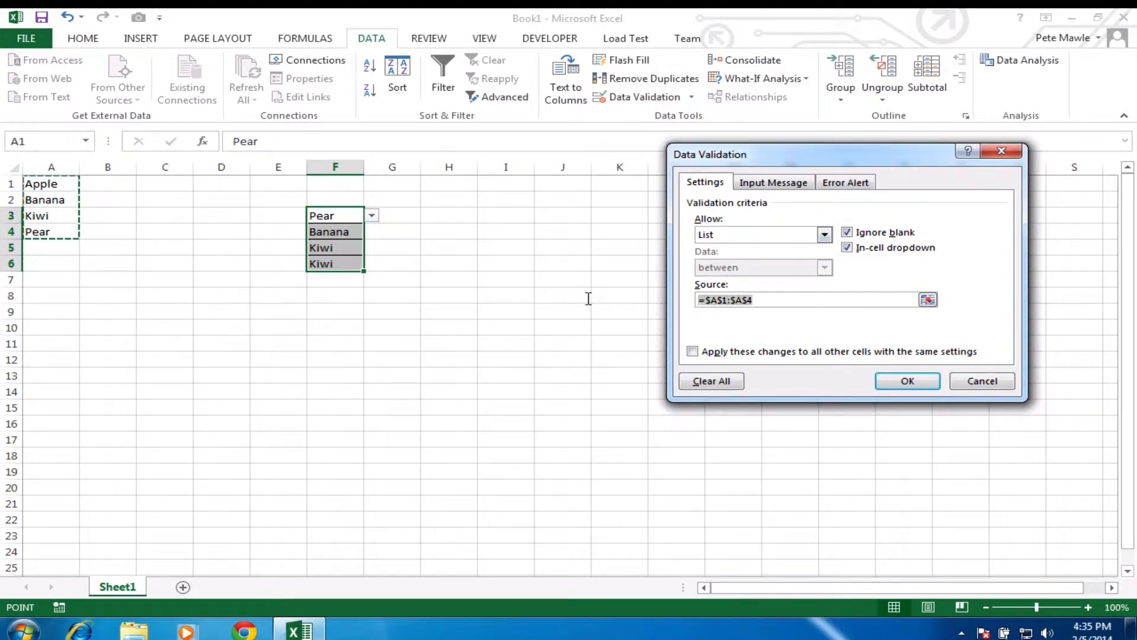
key(BackSpace)
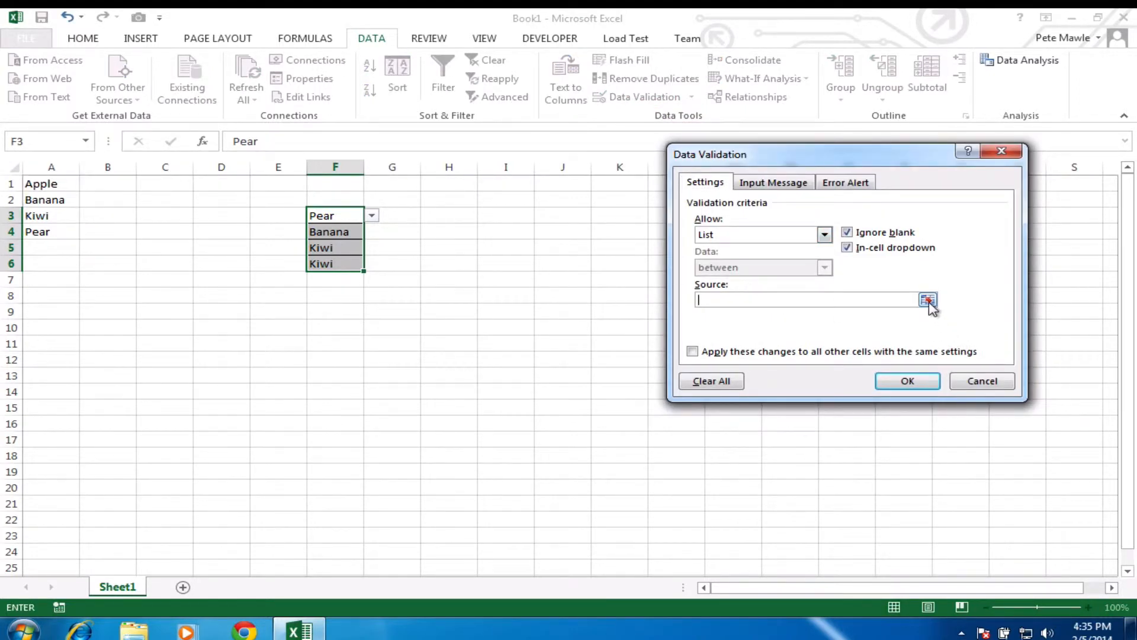
click(928, 299)
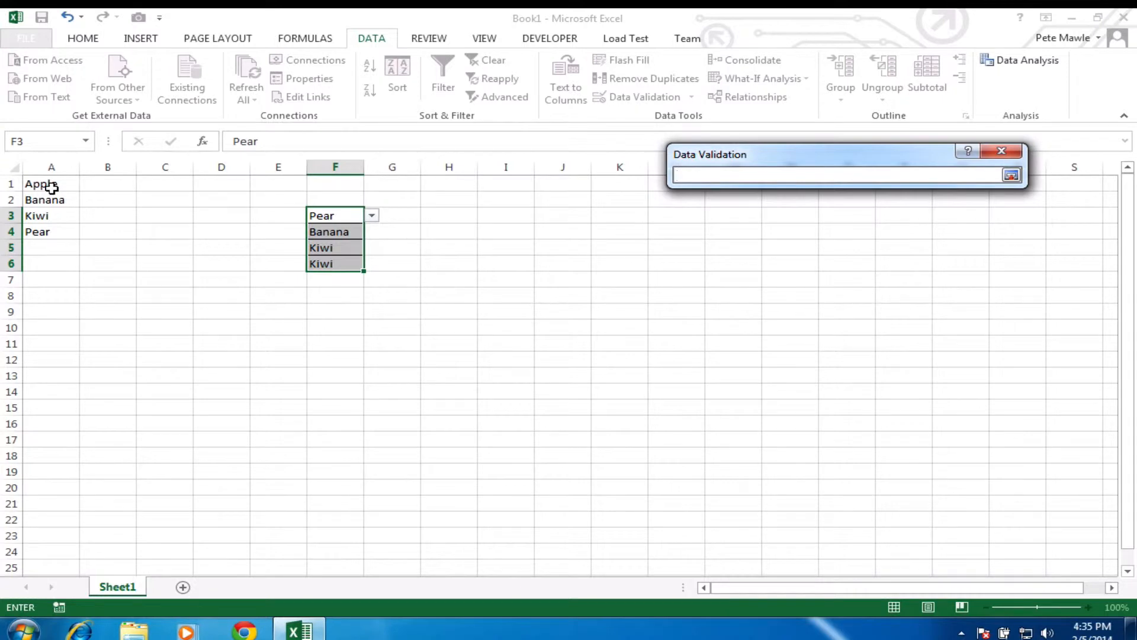
drag(52, 188, 55, 459)
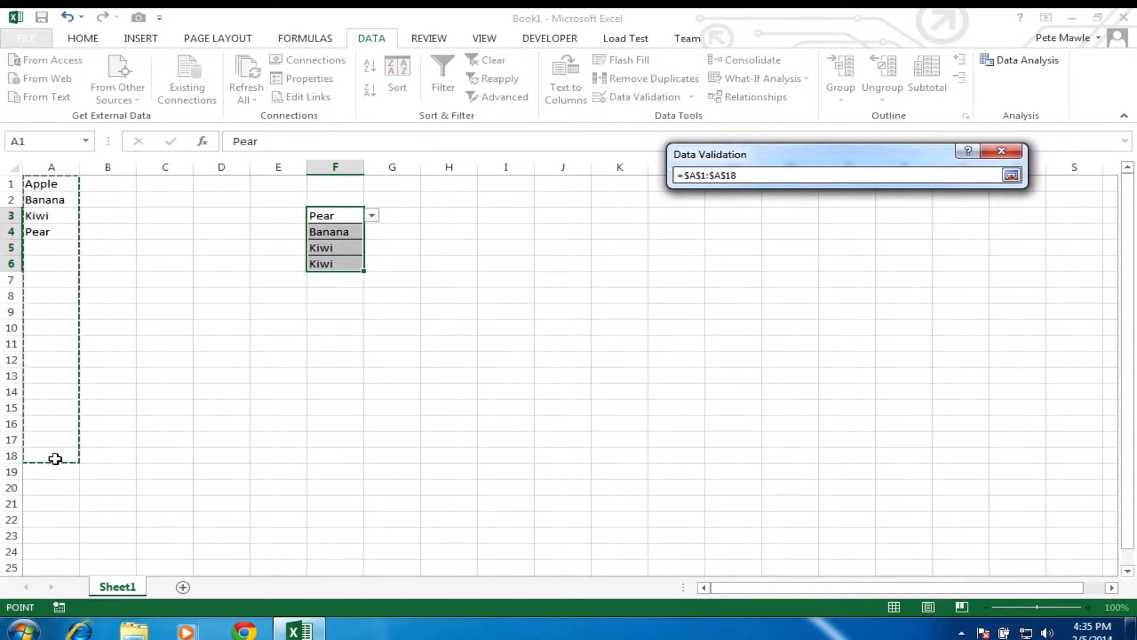
click(1011, 176)
click(919, 384)
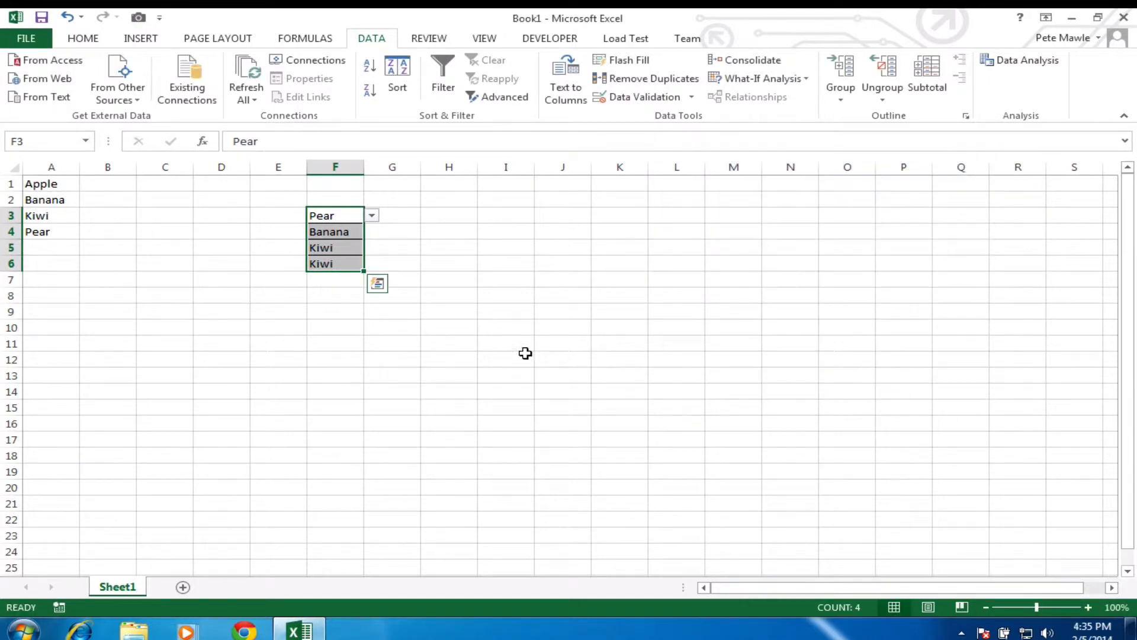
Step: Check F3's dropdown, which now lists the four fruits followed by blanks
click(517, 327)
click(356, 217)
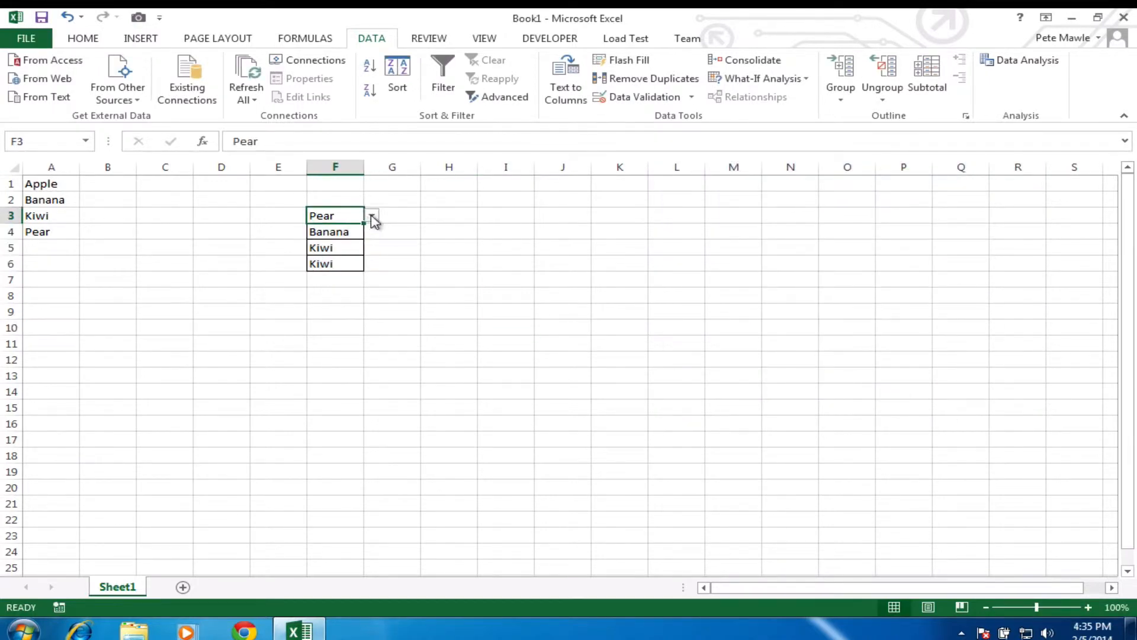
click(372, 217)
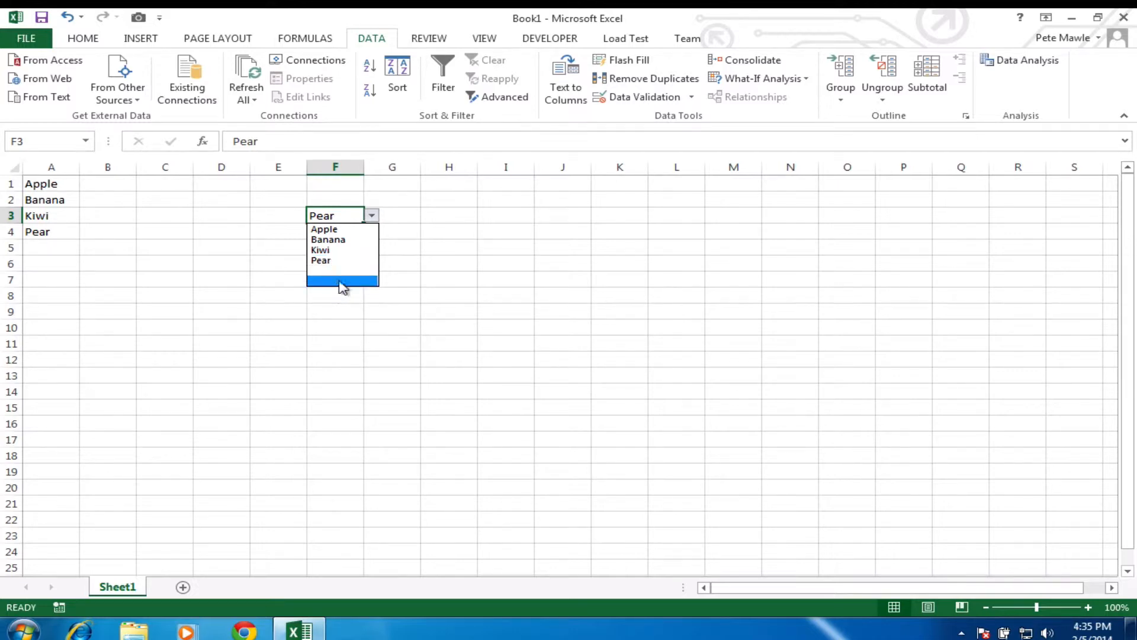
click(372, 216)
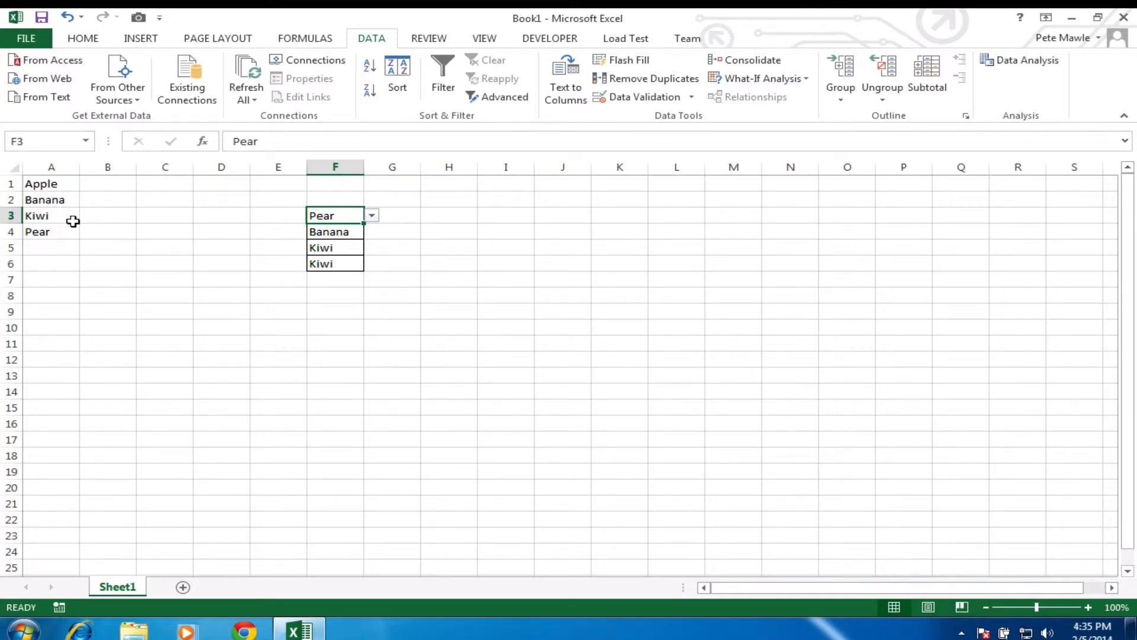
drag(71, 184, 68, 246)
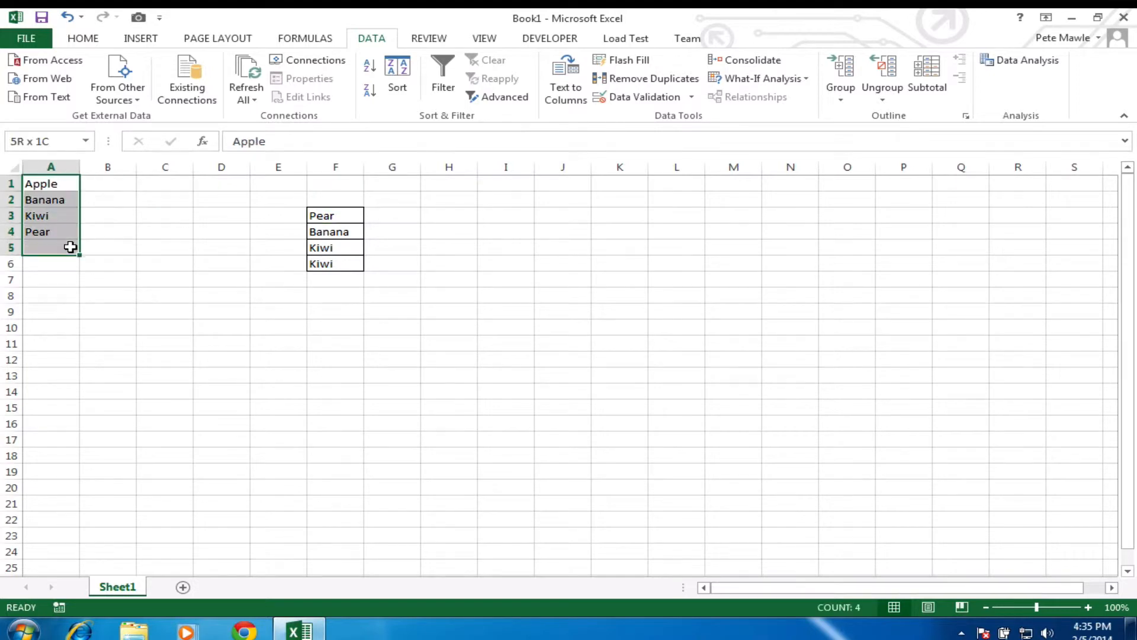
click(63, 180)
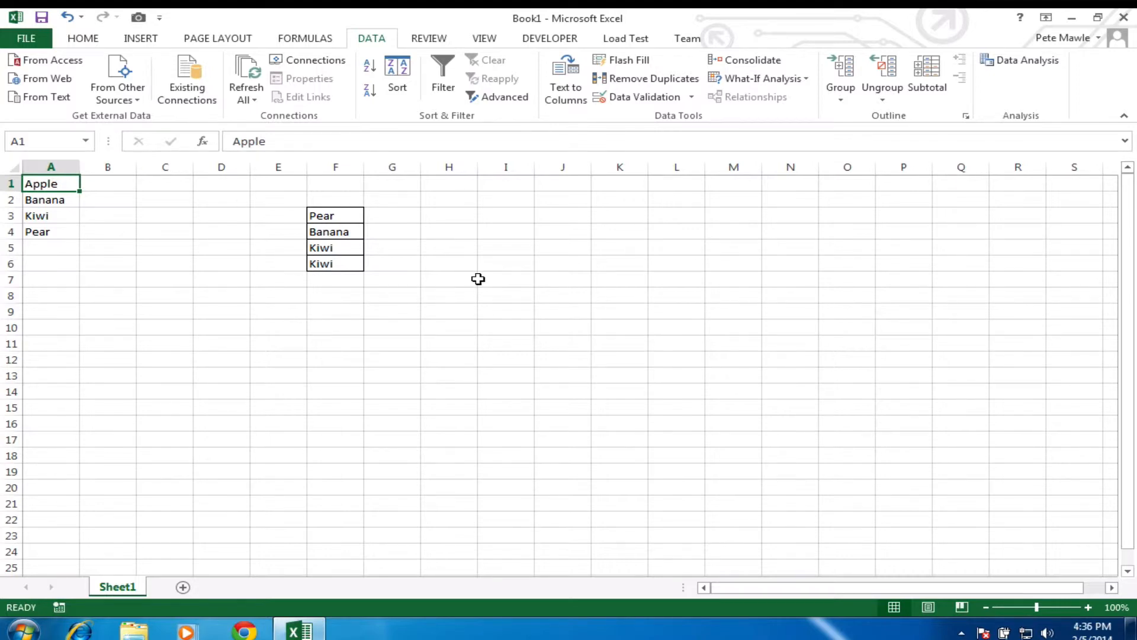
click(315, 41)
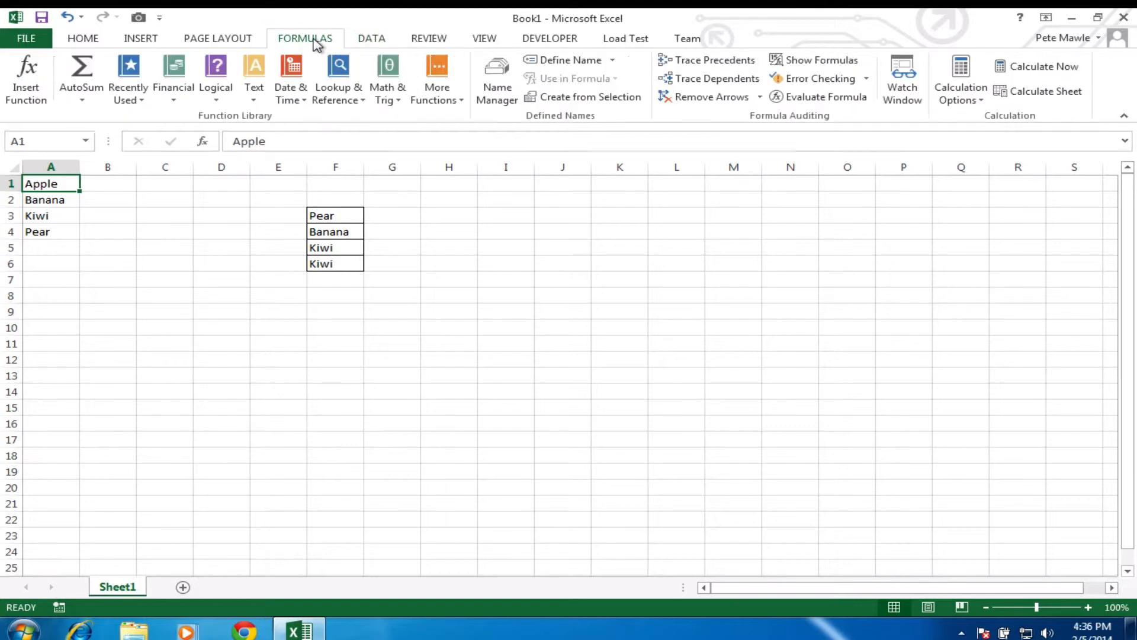
Step: Define a new name 'Fruit' pointing at A1:A4, then start replacing it with =offset(
click(573, 59)
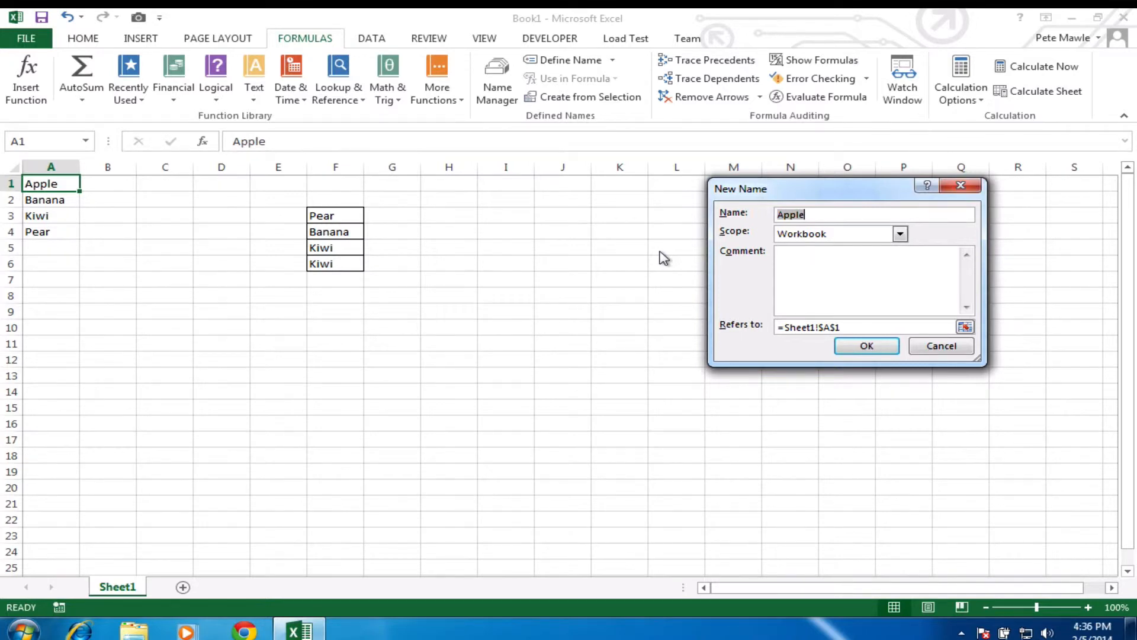
text(Fruit)
click(797, 324)
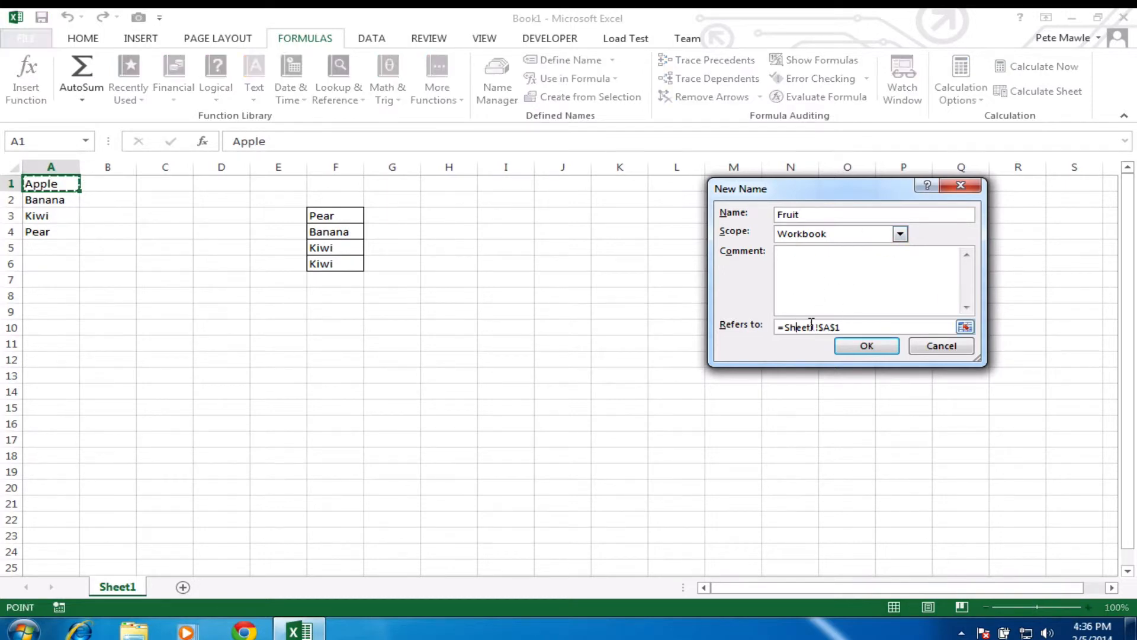
click(965, 327)
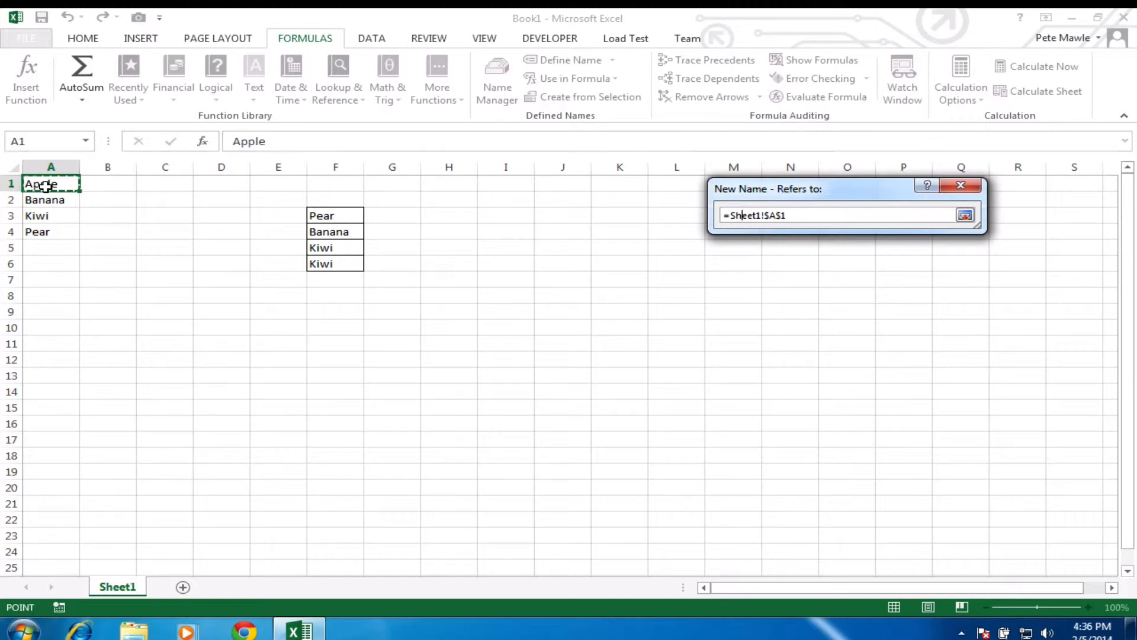
drag(41, 182, 49, 232)
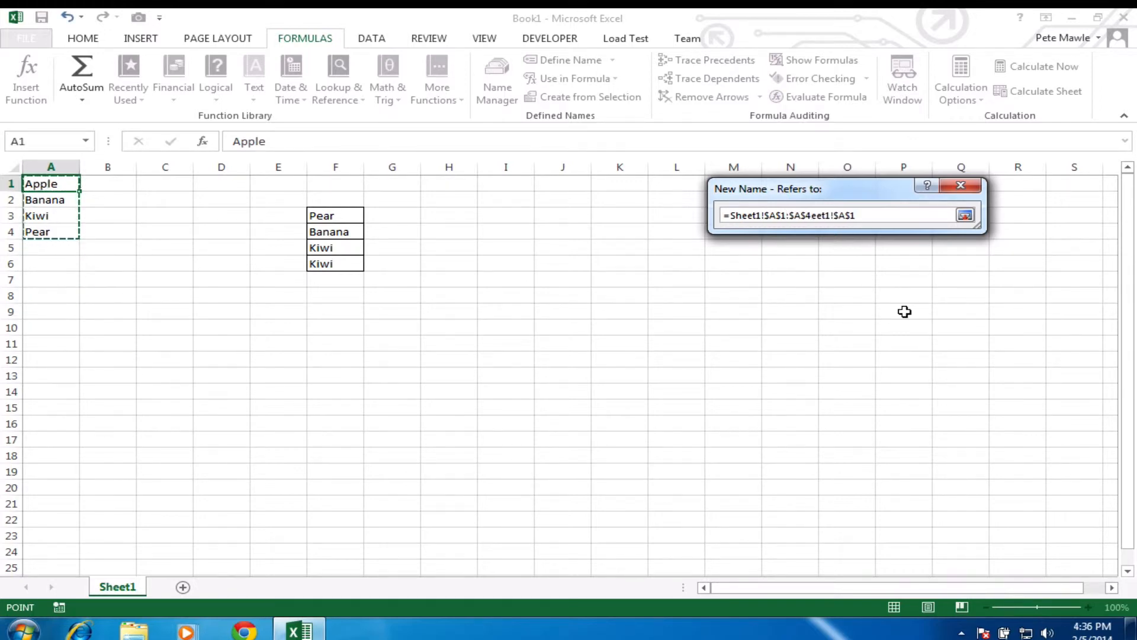
drag(894, 216, 552, 216)
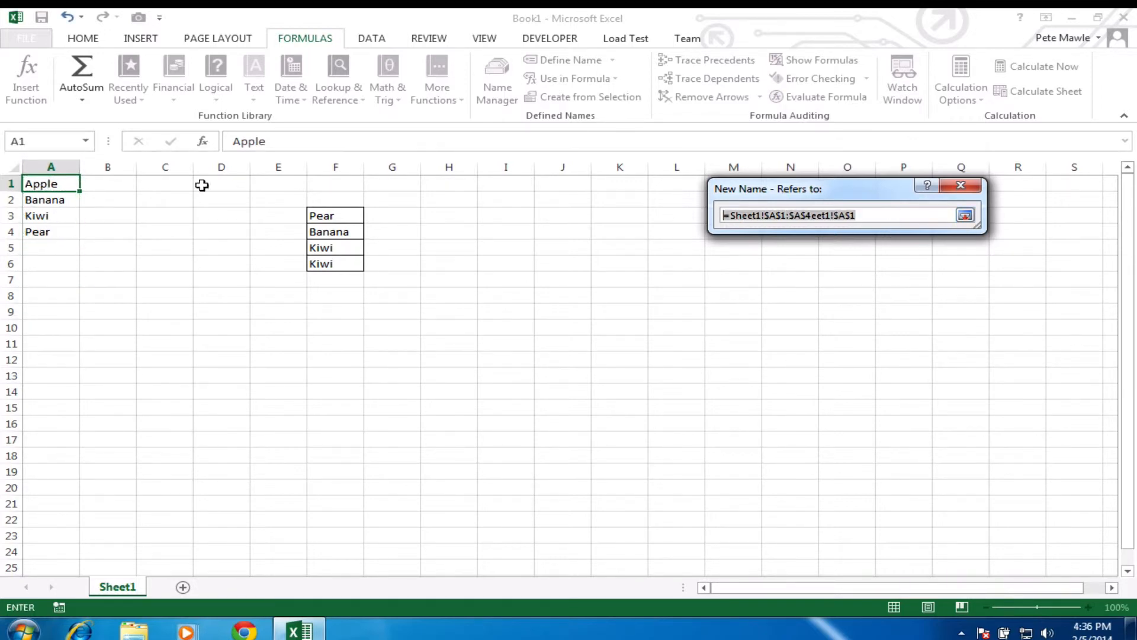
drag(41, 183, 43, 231)
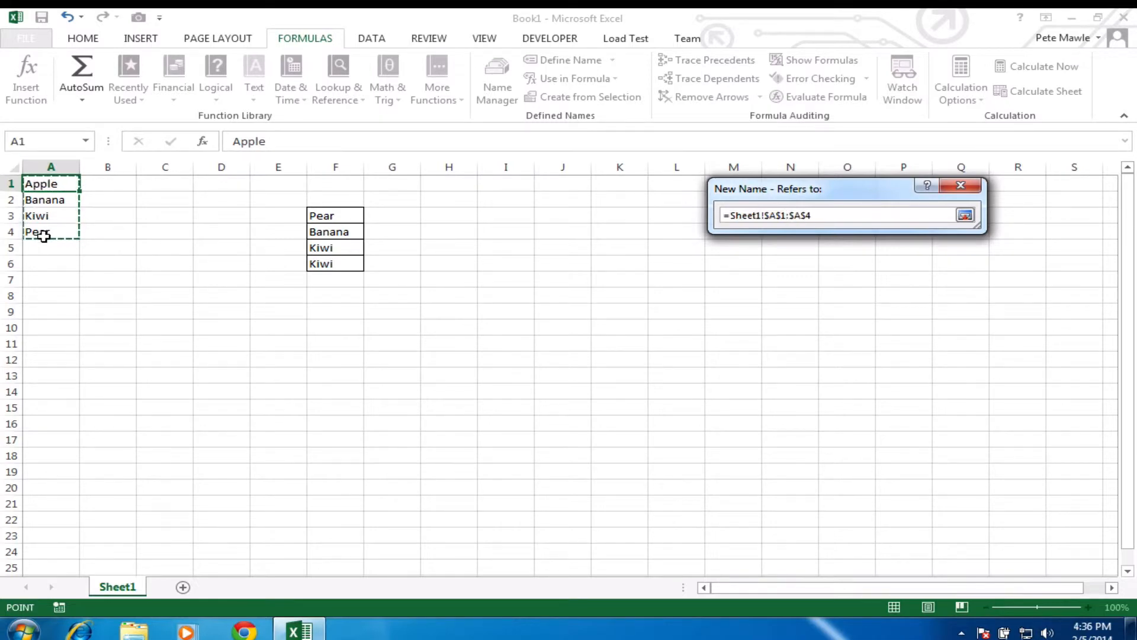
click(965, 215)
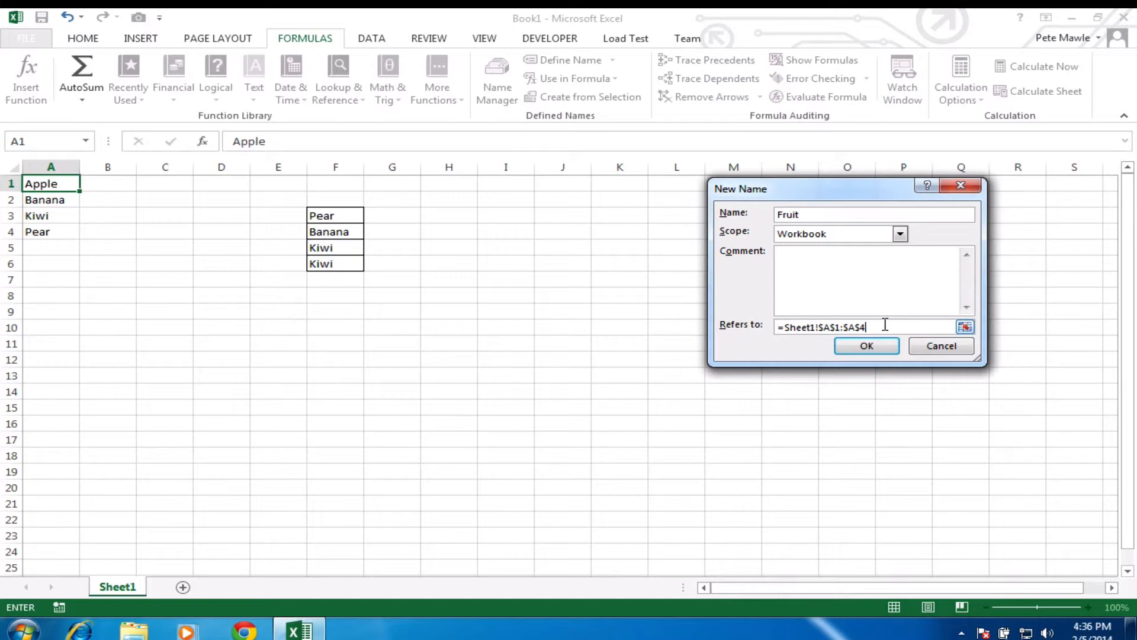
drag(885, 325, 809, 328)
text(offset()
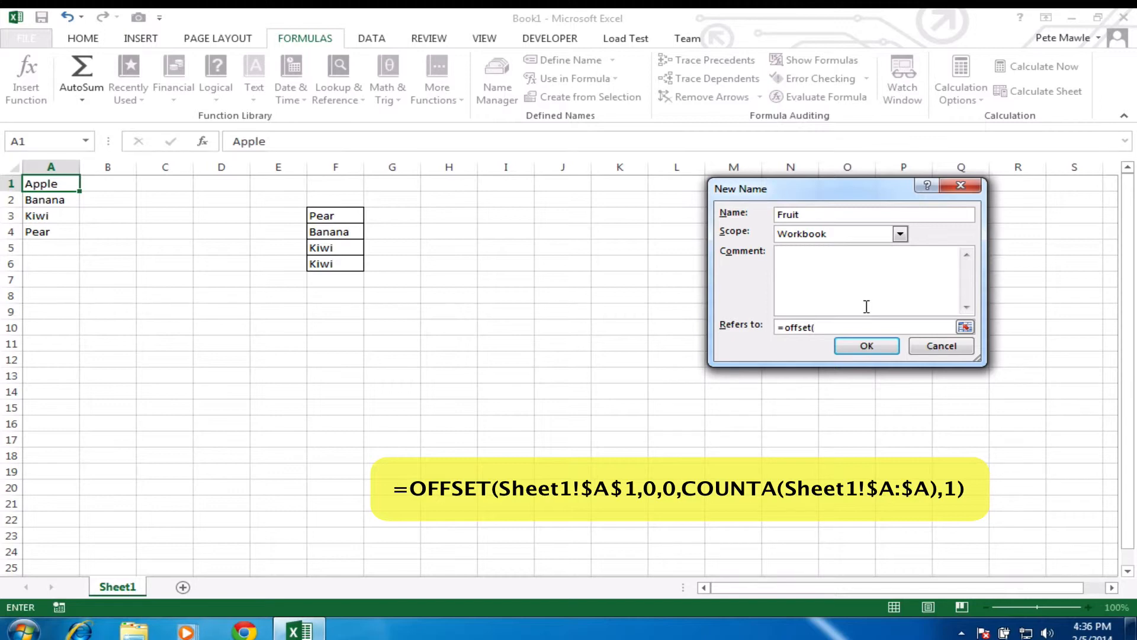
Step: Complete Fruit as =OFFSET(Sheet1!$A$1,0,0,COUNTA(Sheet1!$A:$A),1) and save the name
click(52, 182)
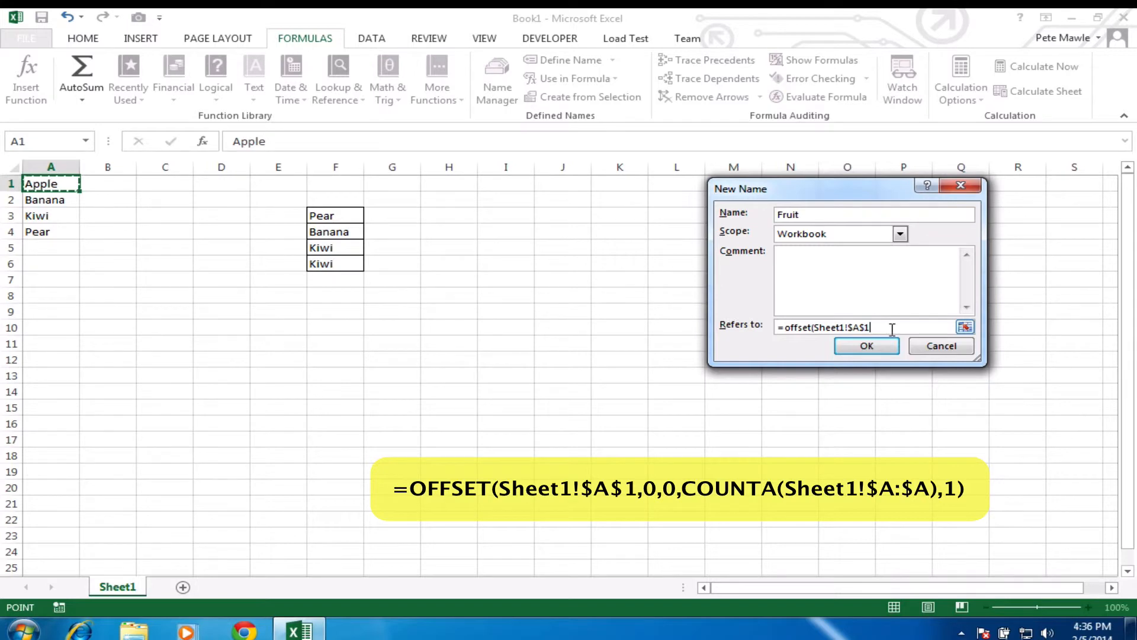
text(,0,0,CountA()
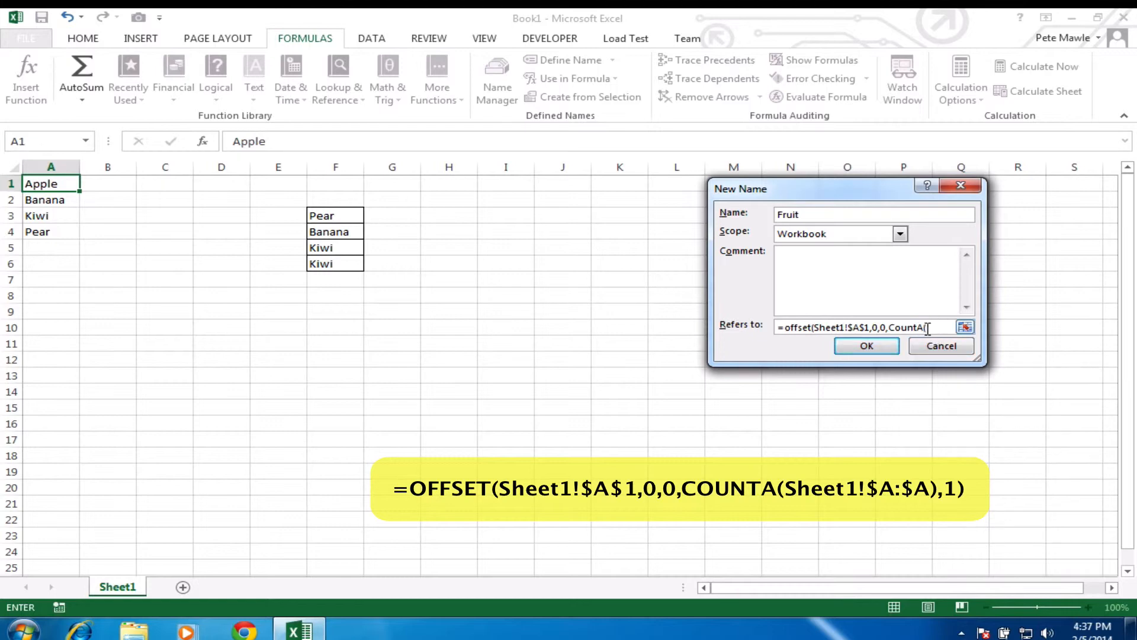
click(58, 167)
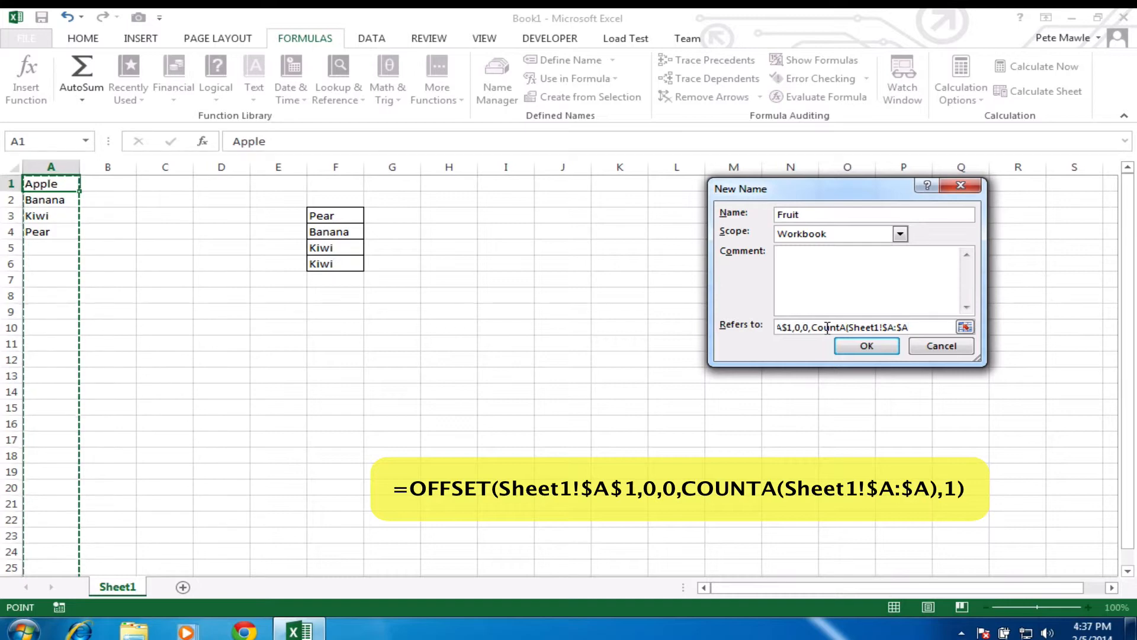
text(),1))
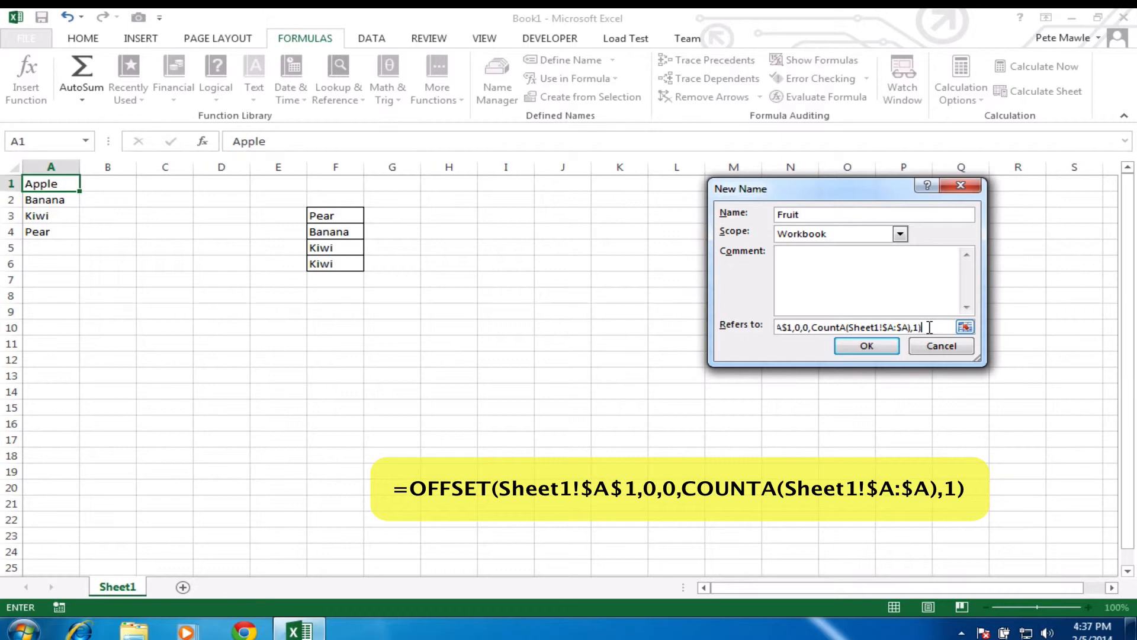
click(867, 346)
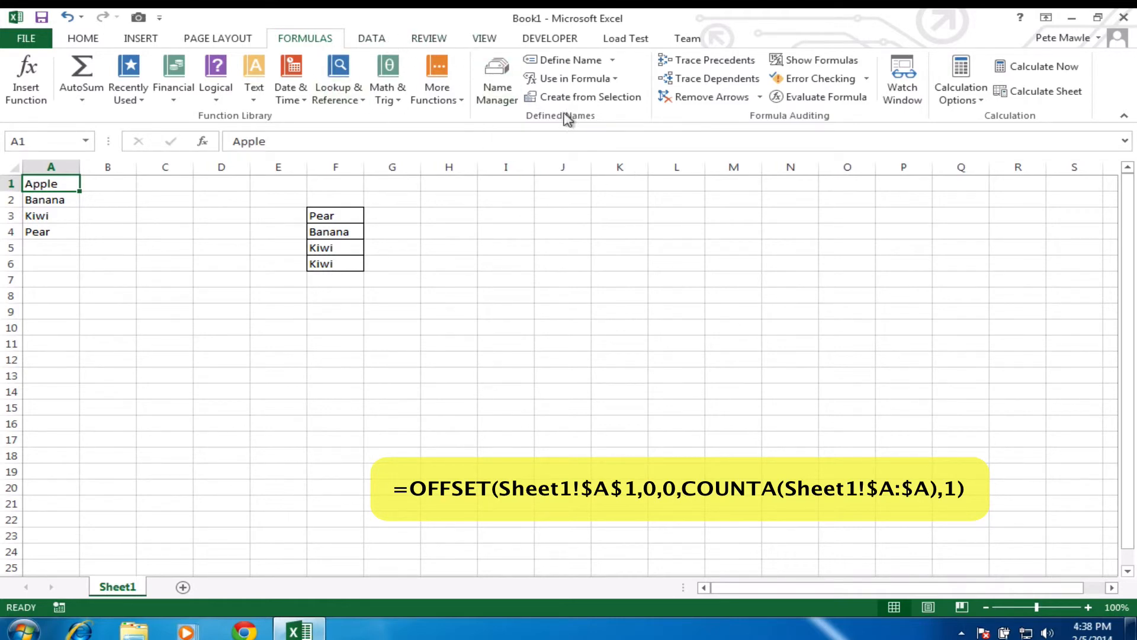
click(497, 79)
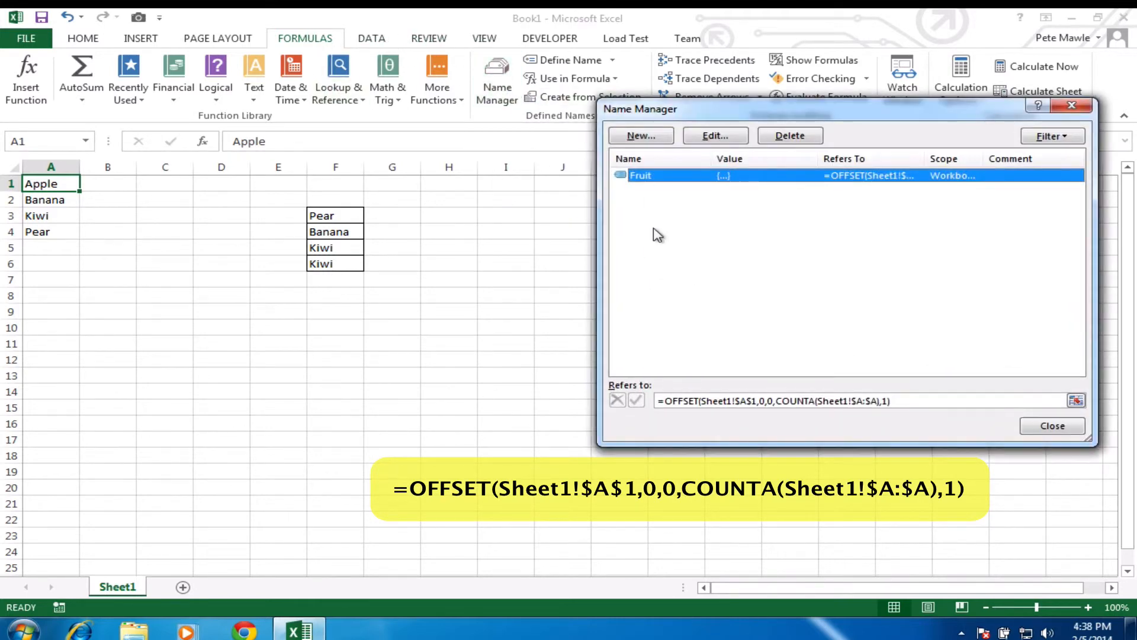
click(918, 402)
drag(918, 401, 651, 402)
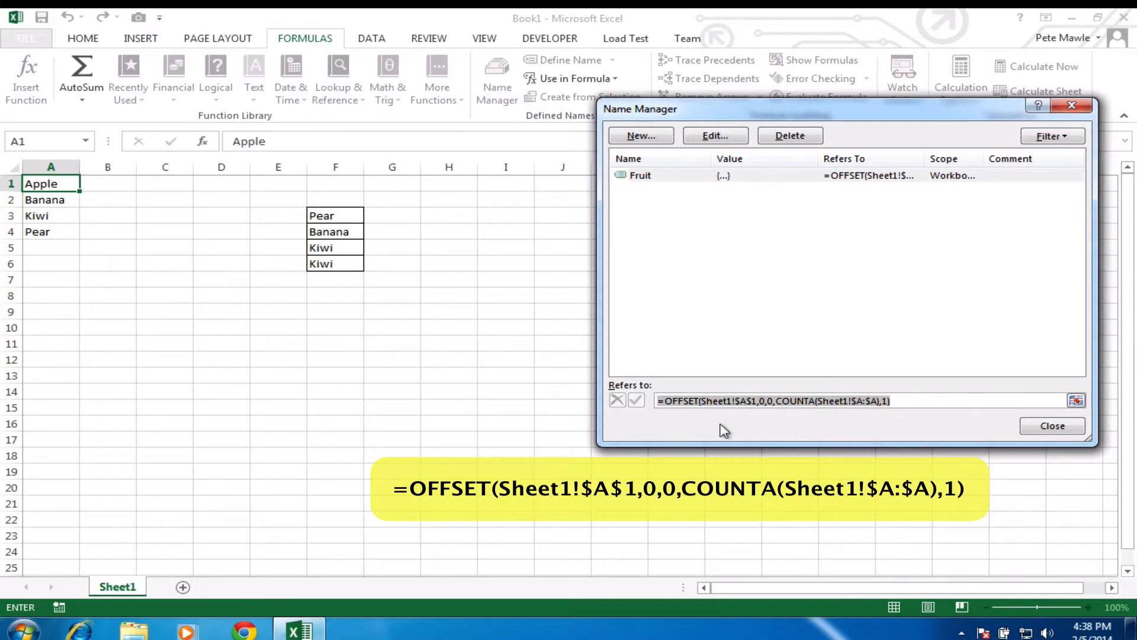
click(914, 402)
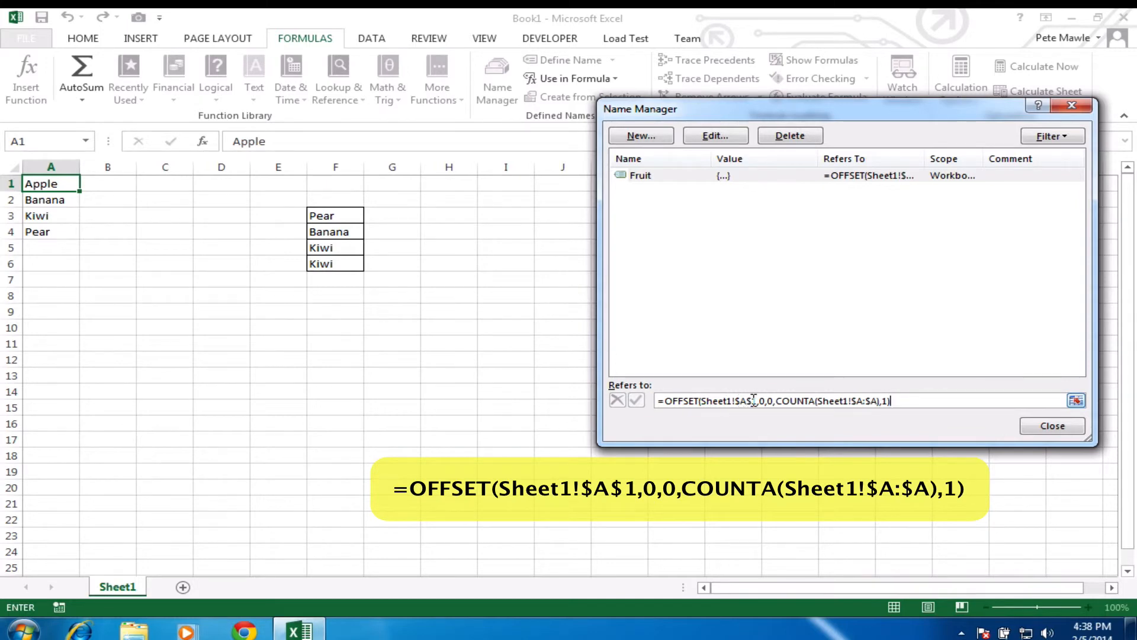
drag(753, 400, 708, 400)
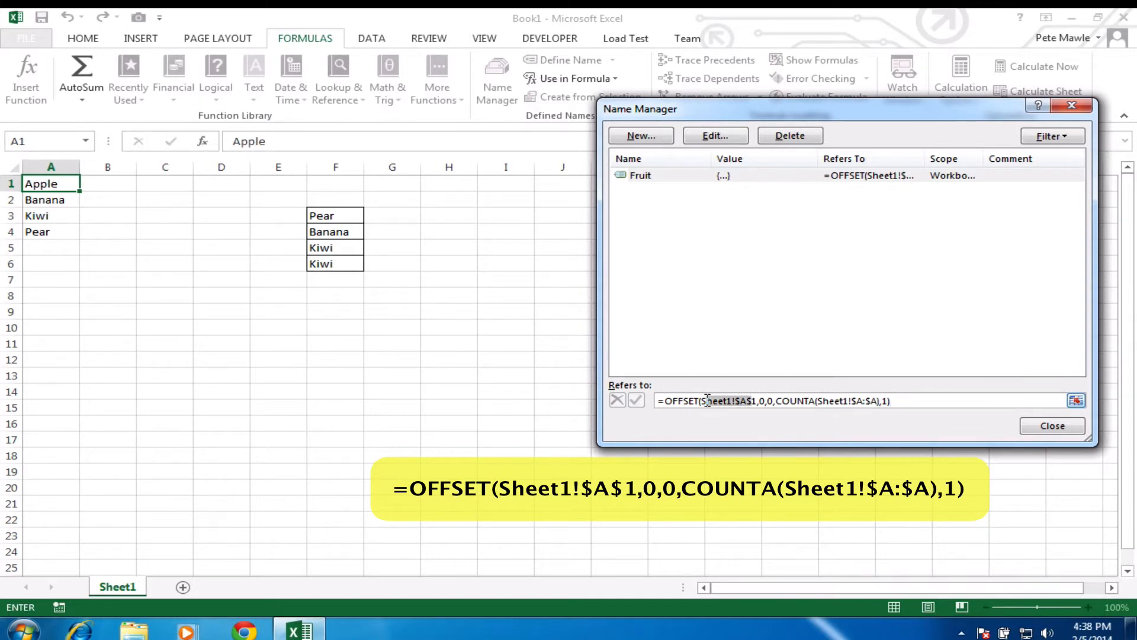
click(762, 400)
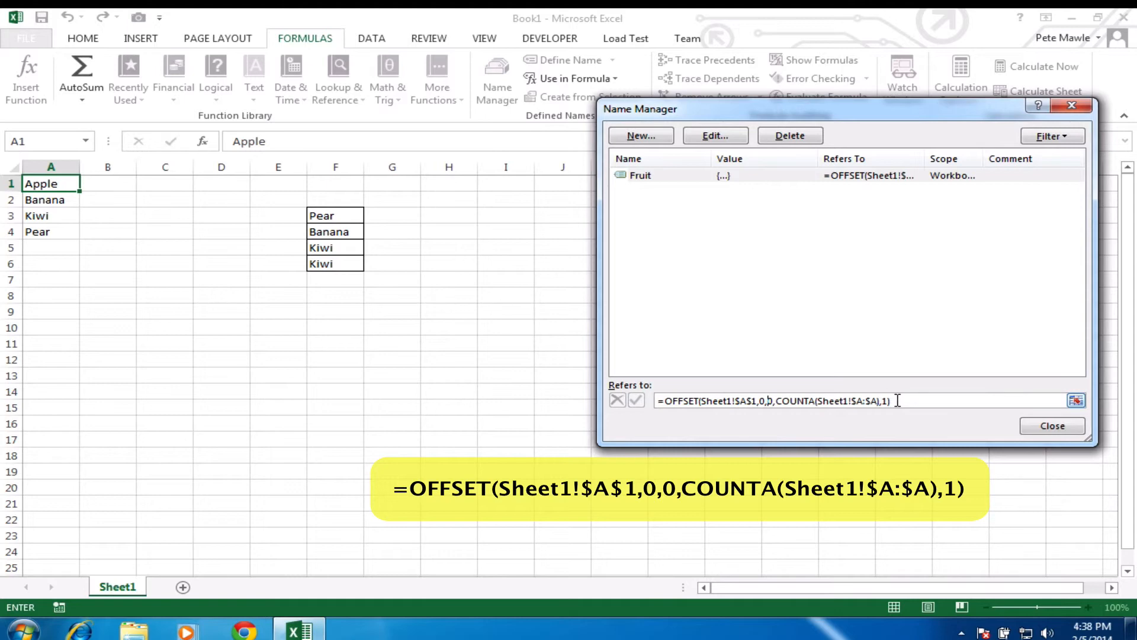
click(1057, 428)
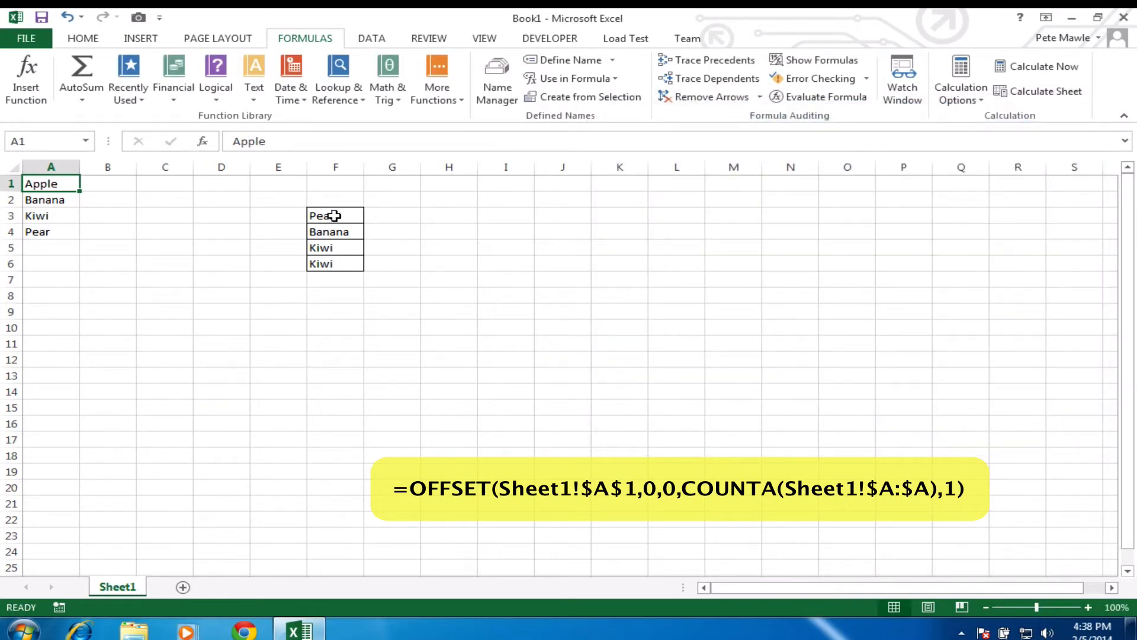
Step: Replace the F3:F6 validation source A1:A18 with =Fruit
drag(335, 215, 336, 262)
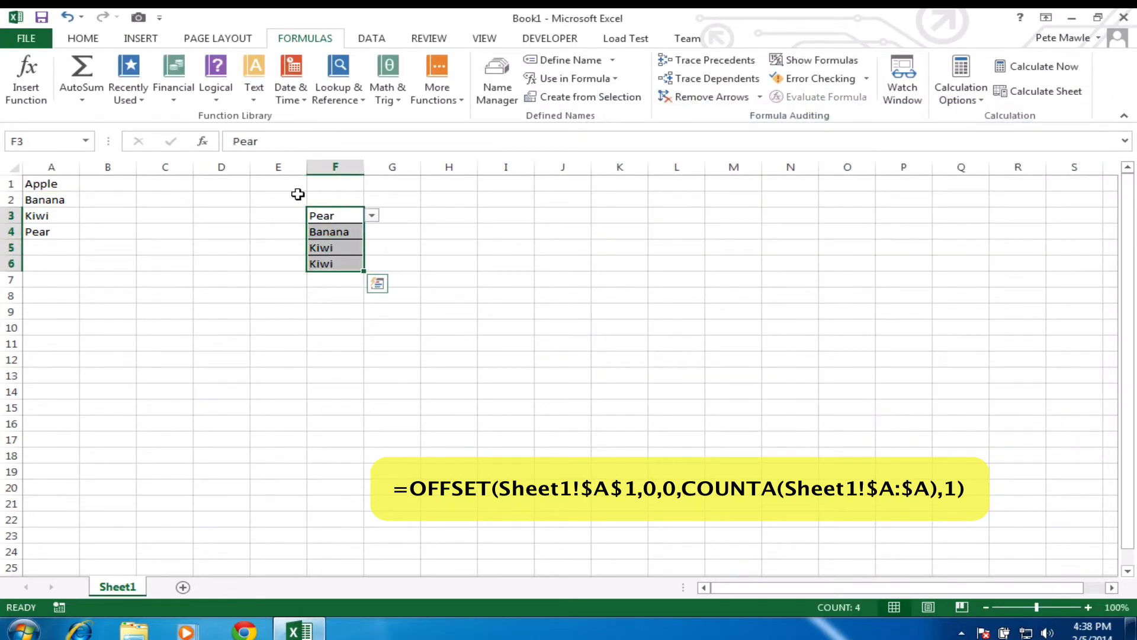
click(372, 38)
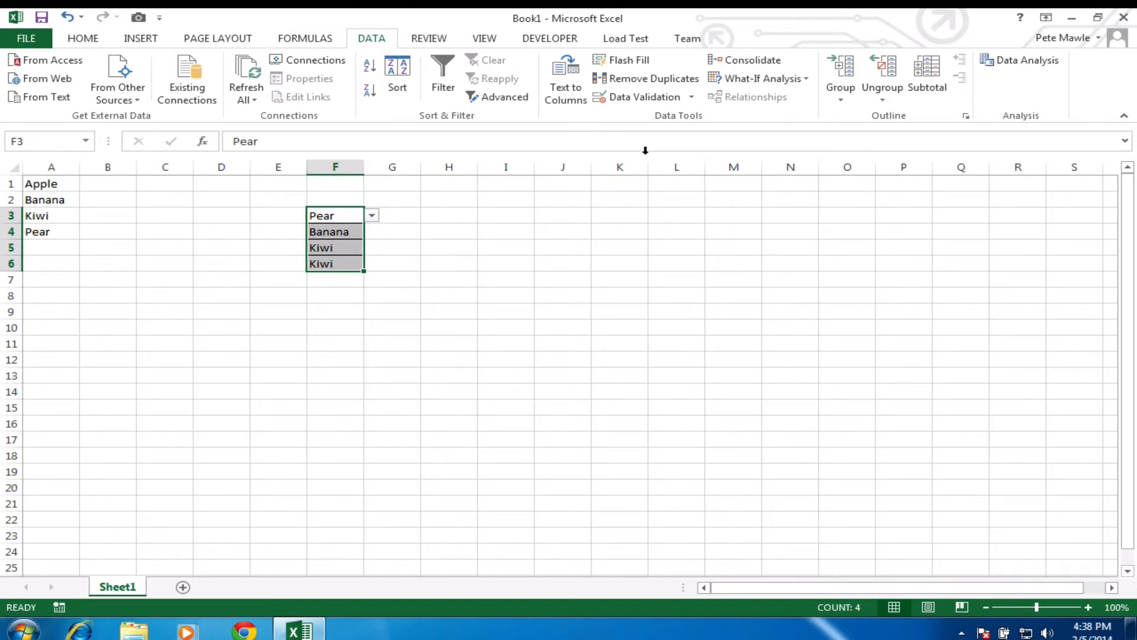
click(691, 98)
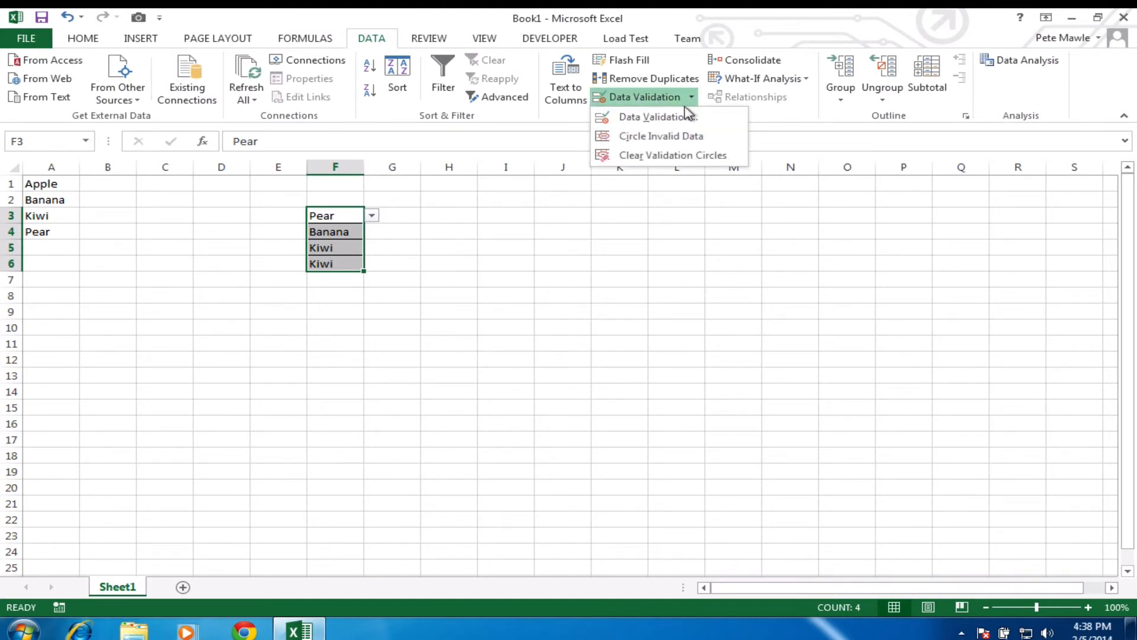
click(657, 117)
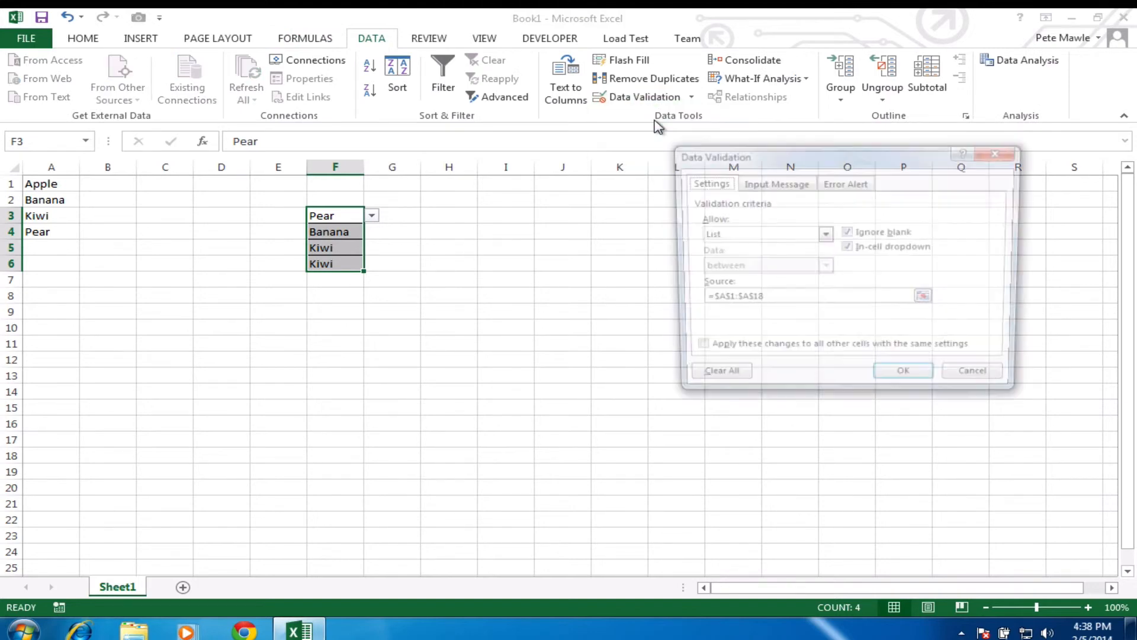
click(778, 300)
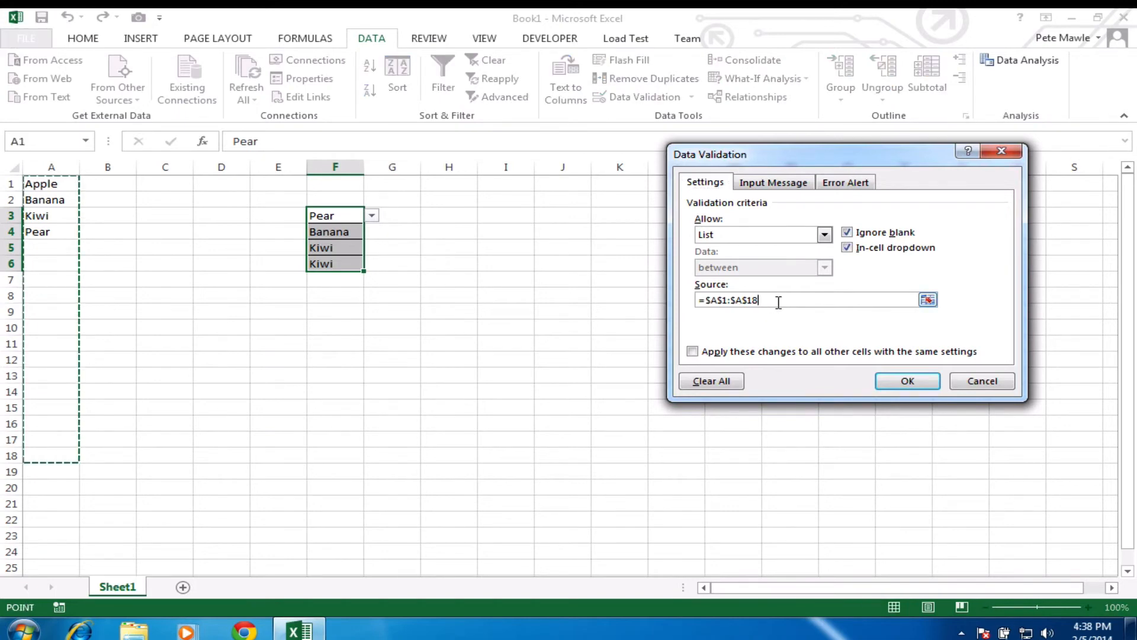
key(BackSpace)
key(BackSpace)
key(BackSpace)
key(BackSpace)
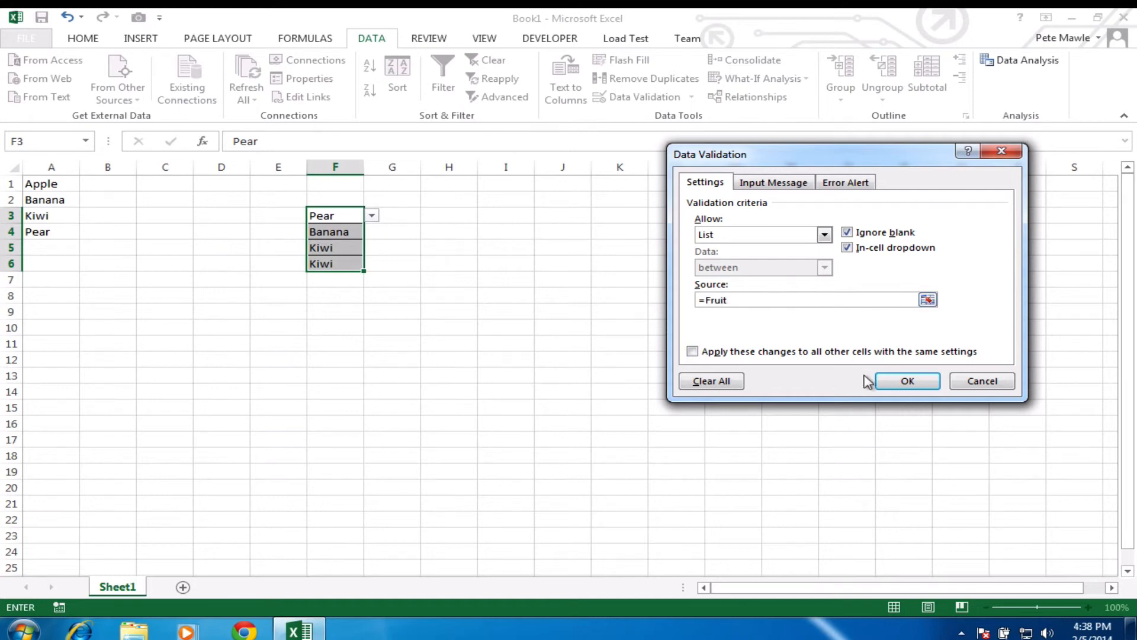
click(905, 382)
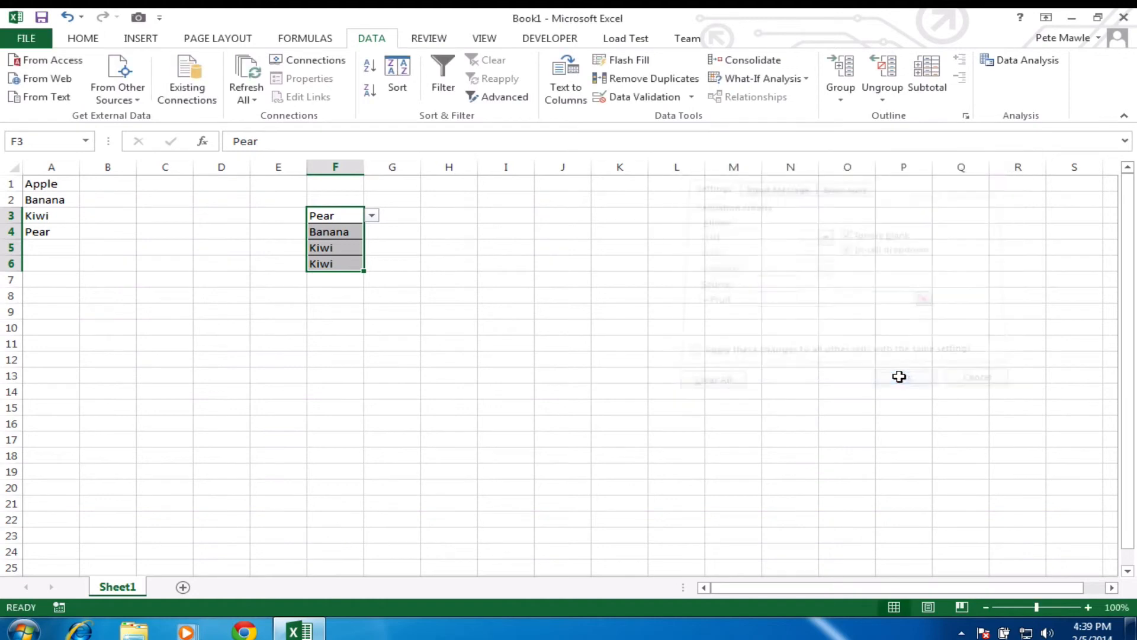
click(612, 330)
click(357, 217)
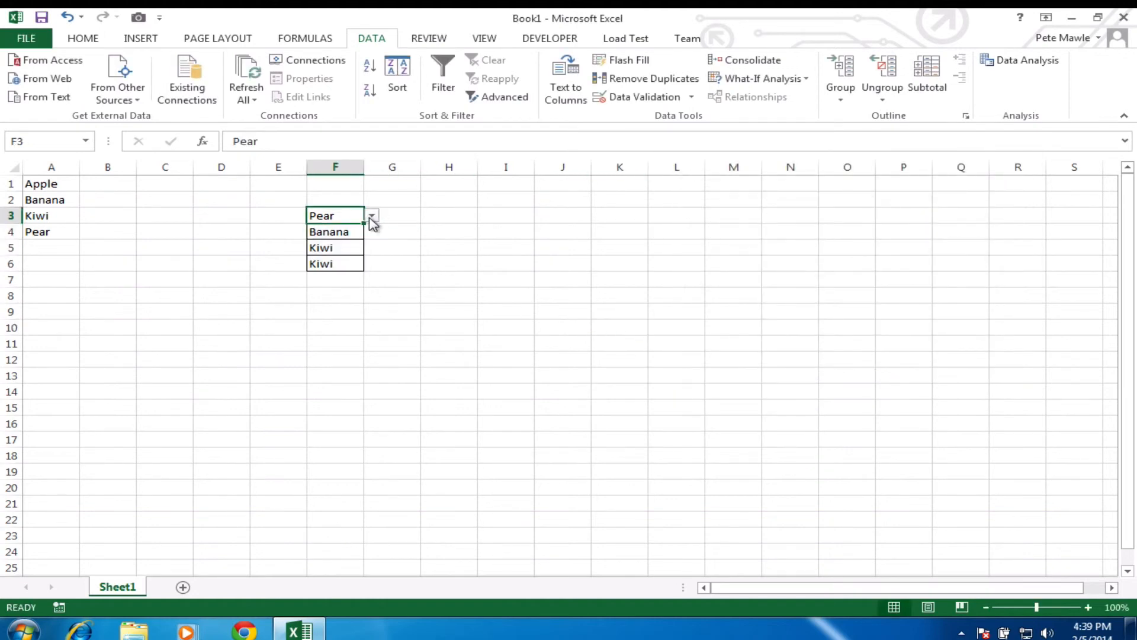
Step: Enter Berry in A5, leaving F3 at Pear
click(371, 217)
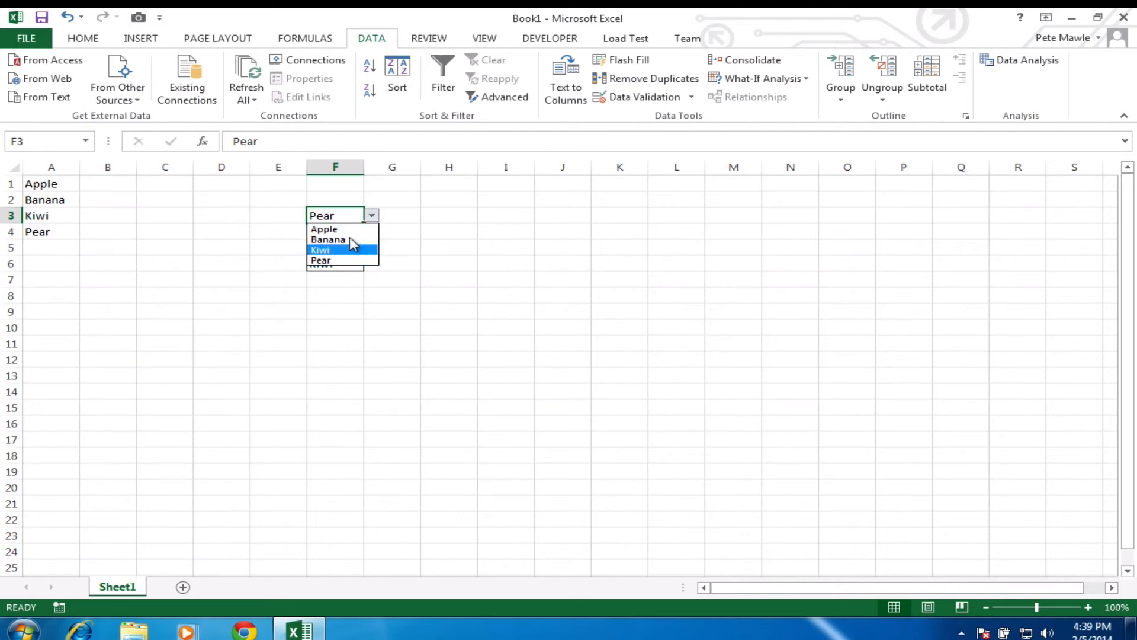
click(371, 216)
click(65, 244)
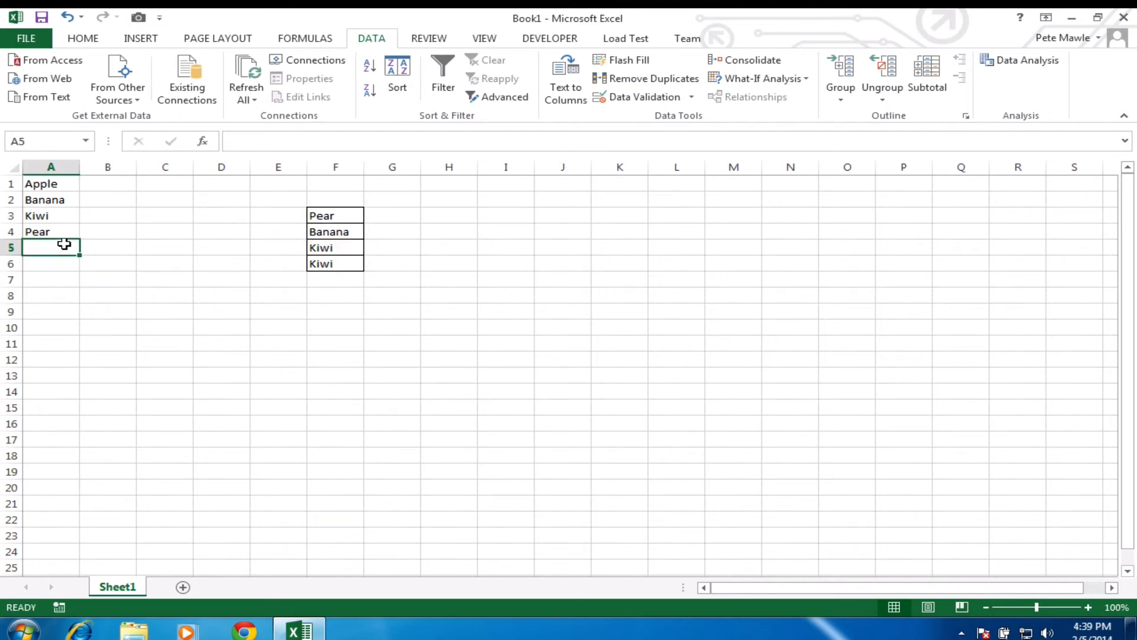
text(Berry)
key(Return)
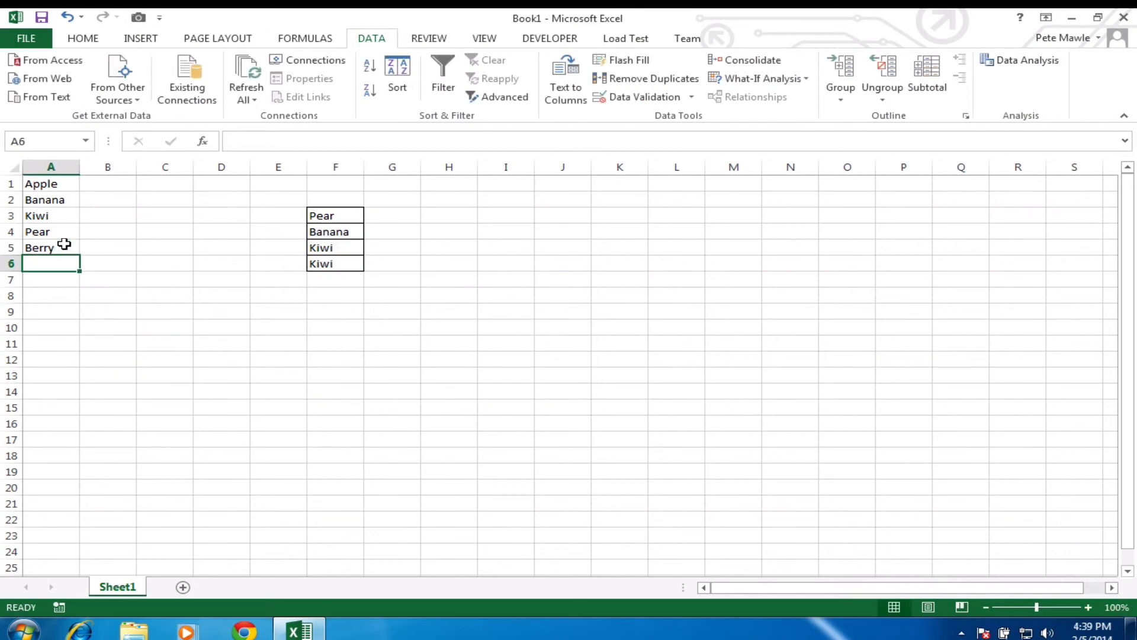
Step: Choose Berry in F4 and Banana in F6 from their dropdowns
click(356, 228)
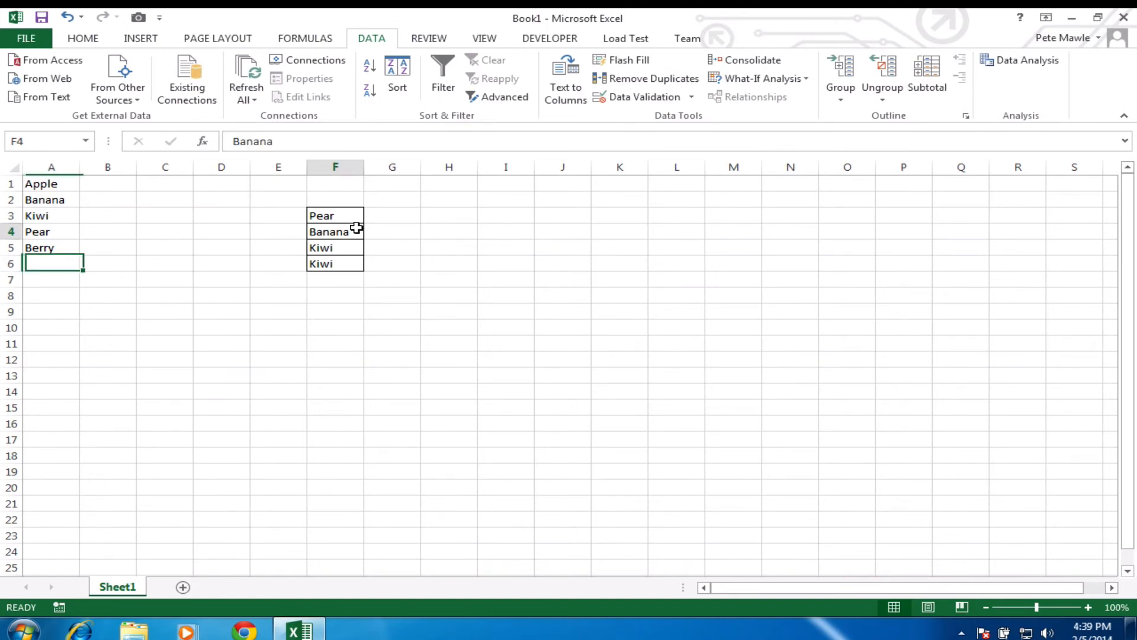
click(371, 231)
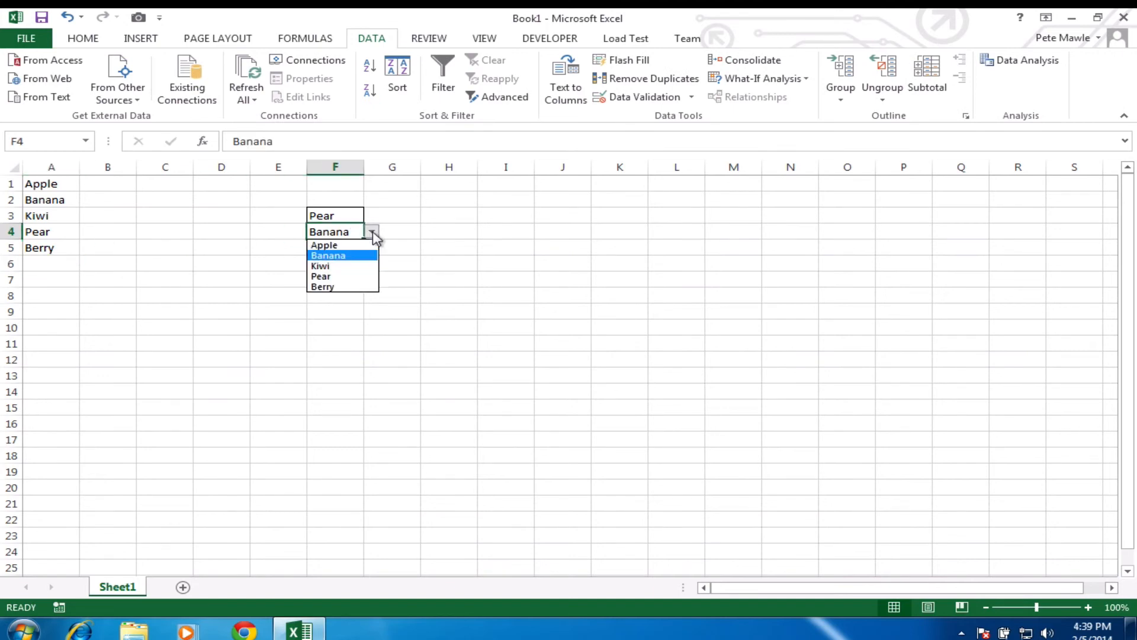
click(343, 287)
click(350, 263)
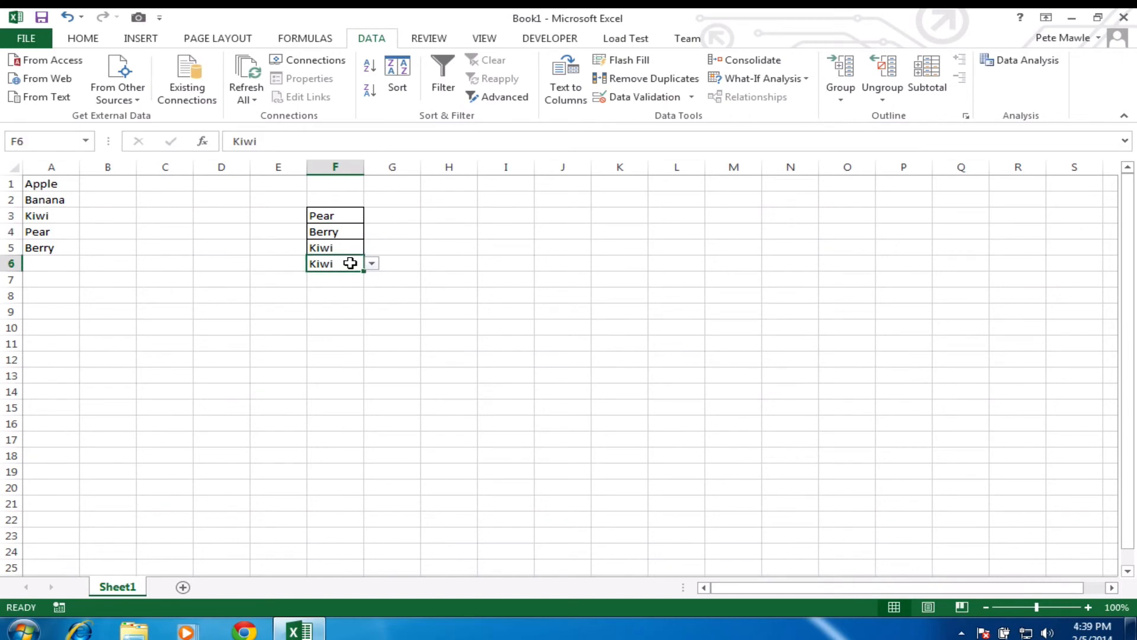
click(371, 263)
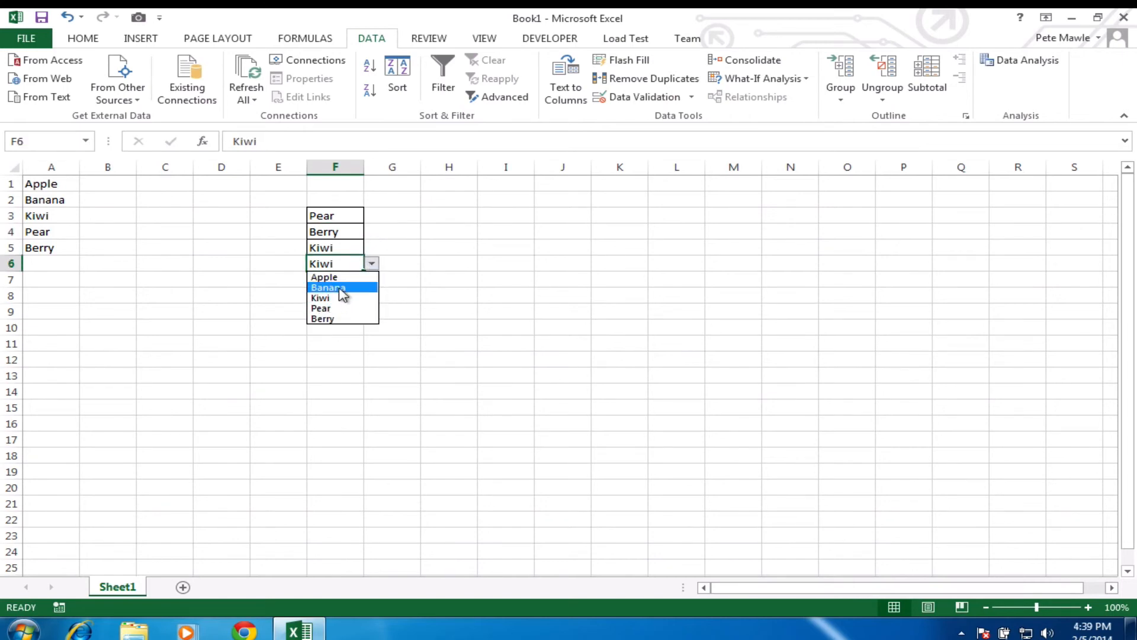
click(343, 288)
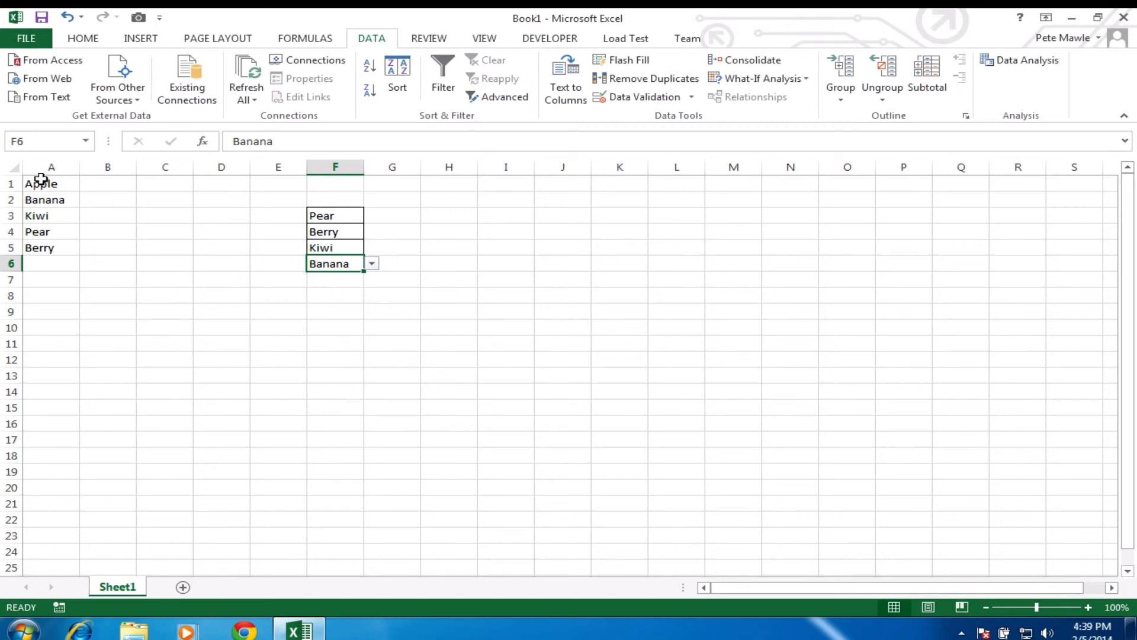
click(67, 267)
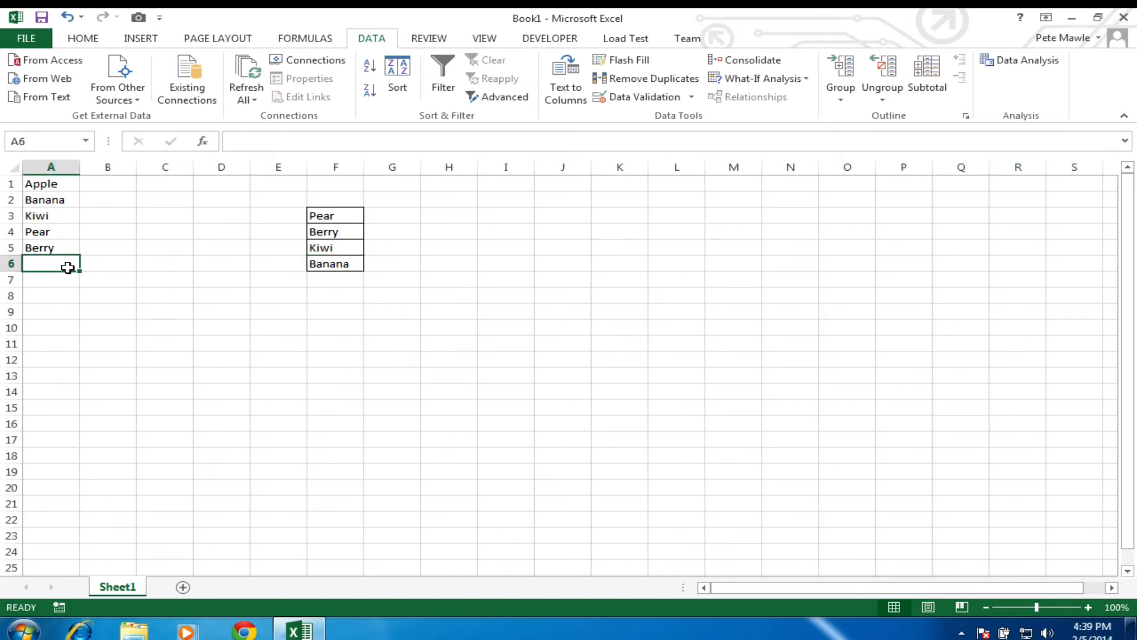
Step: Enter the test values e, w, d, f, g, h and j in A6:A12
text(e)
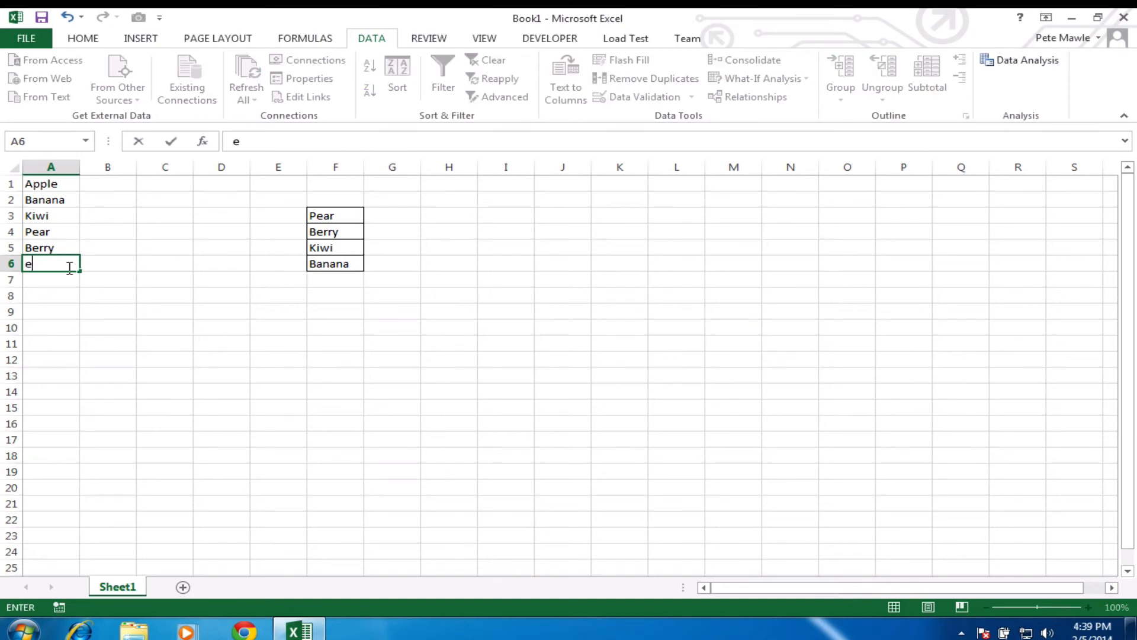
key(Return)
text(w)
key(Return)
text(d)
key(Return)
text(f)
key(Return)
text(g)
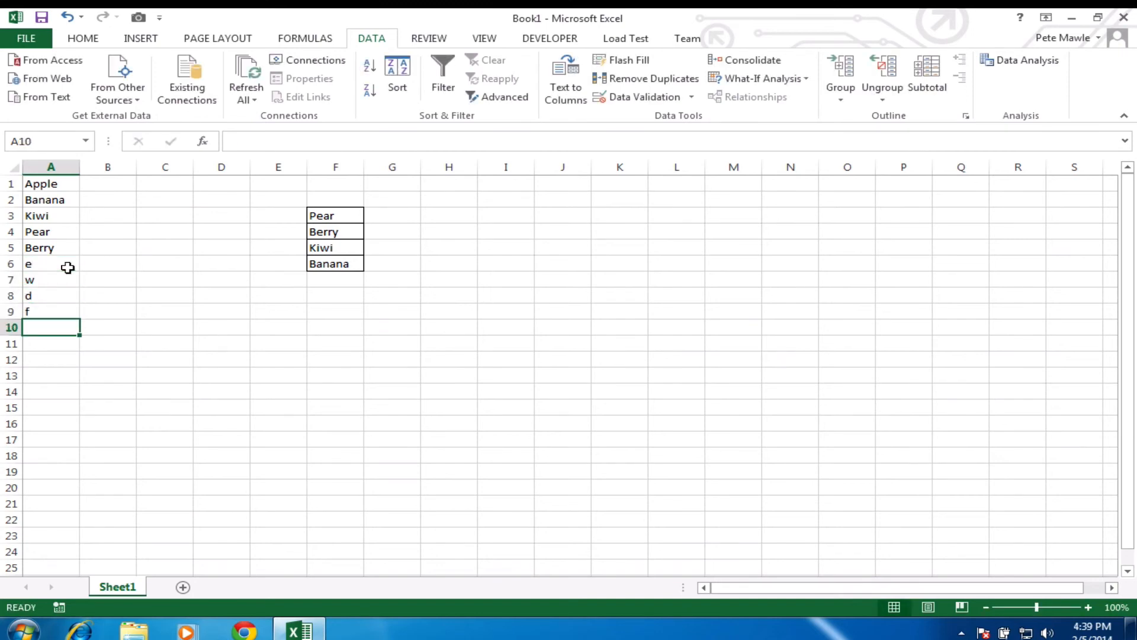
key(Return)
text(h)
key(Return)
text(j)
key(Return)
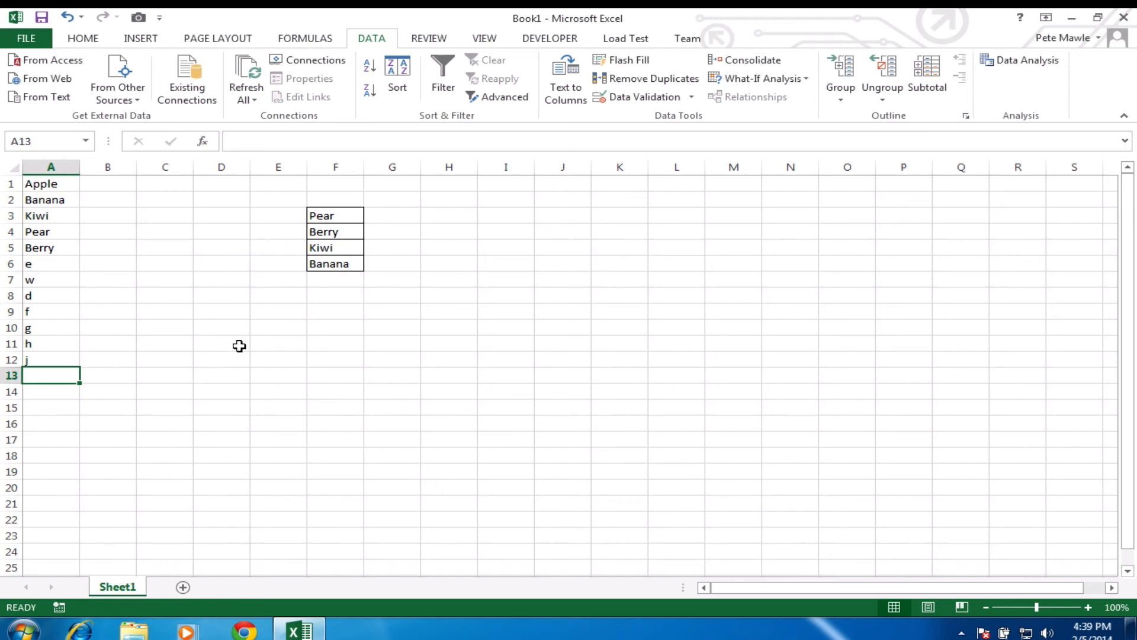
Step: Scroll F3's dropdown to confirm the new entries appear, keeping Pear selected
click(355, 218)
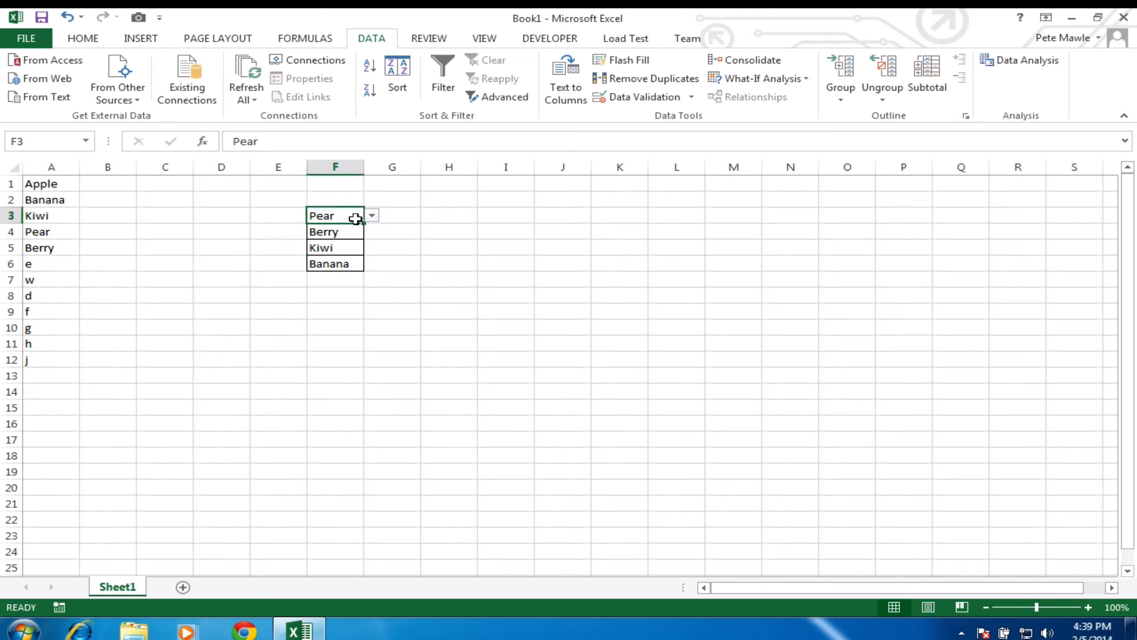
click(372, 216)
drag(374, 274, 376, 234)
click(372, 217)
click(372, 216)
drag(372, 260, 371, 227)
click(373, 215)
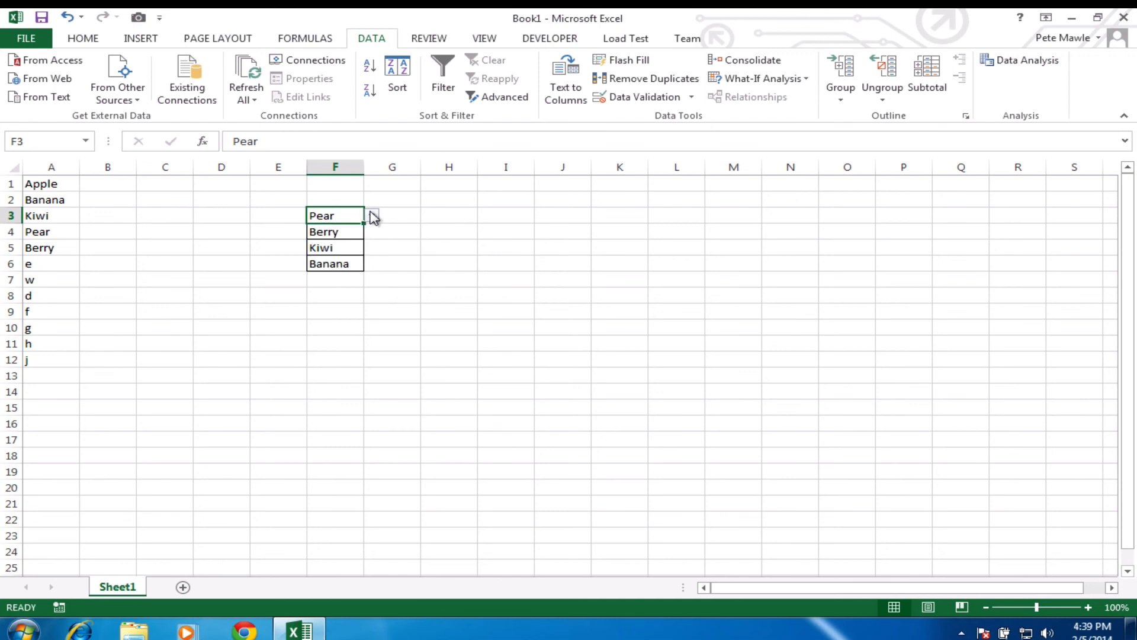